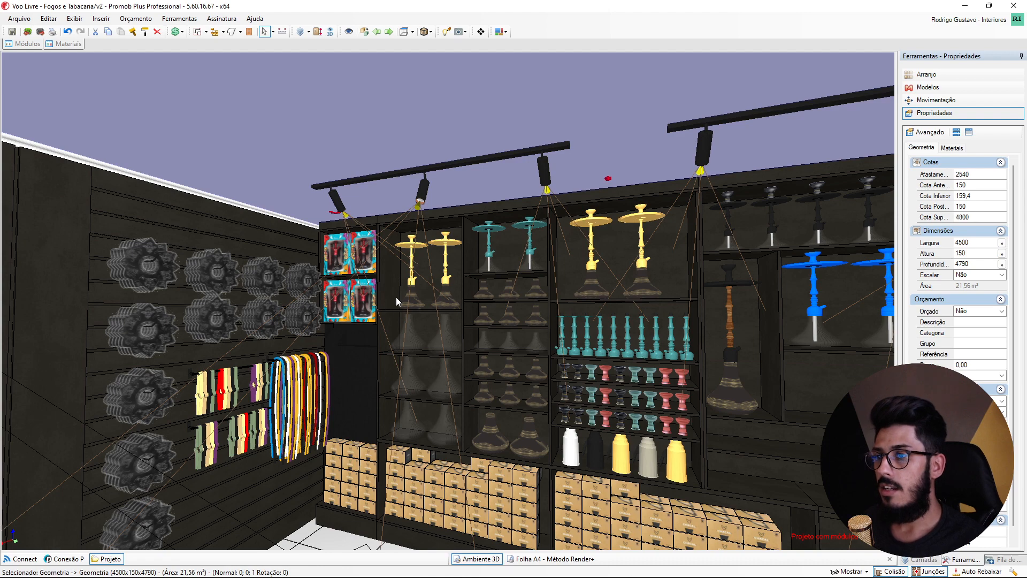
middle_click_drag(396, 297, 625, 269)
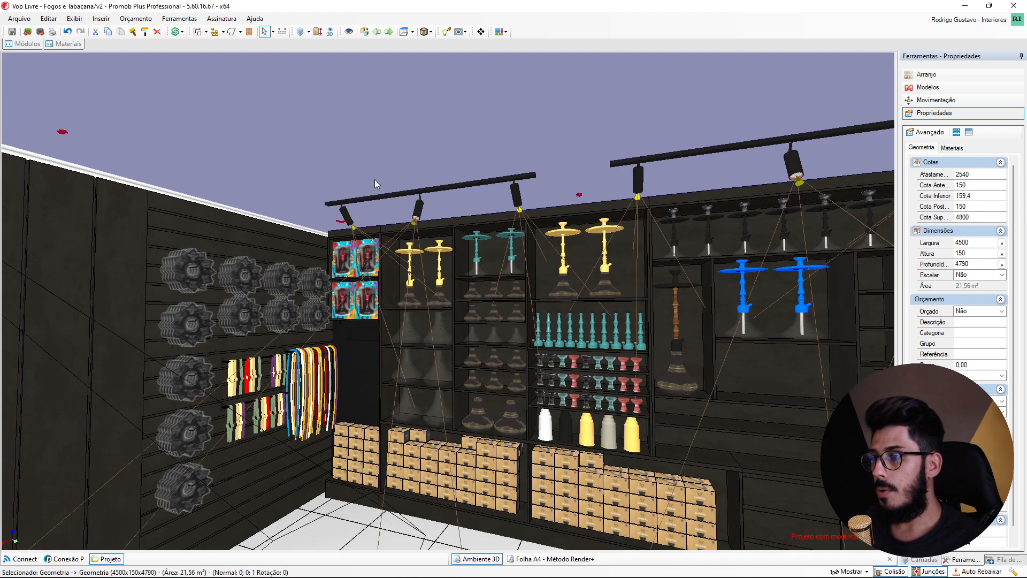
middle_click_drag(483, 354, 493, 158)
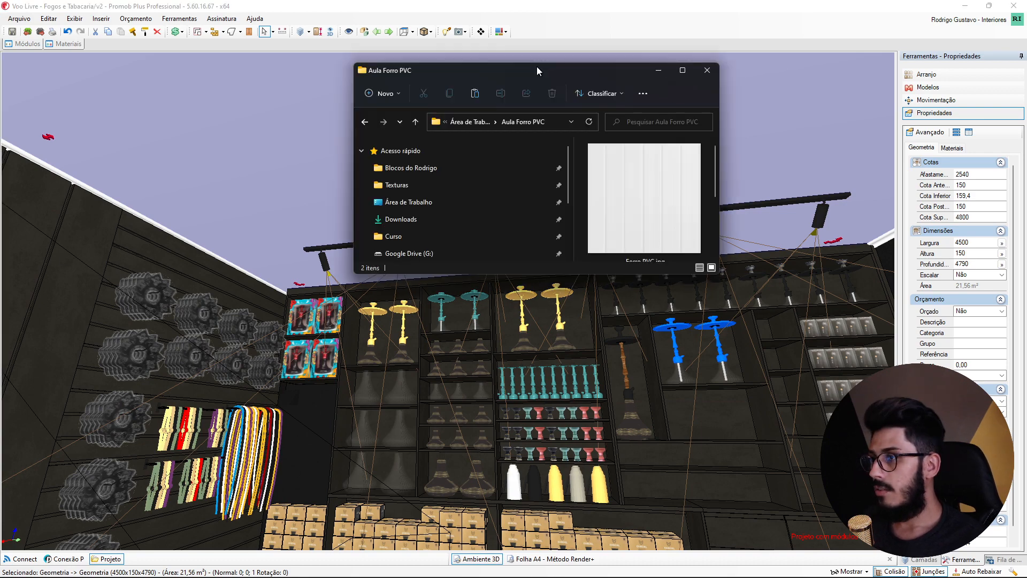
- In the Aula Forro PVC folder, rename the bump image to Forro PVC.jpg.bump2, accept the extension change and refresh the folder
left_click_drag(537, 67, 535, 1)
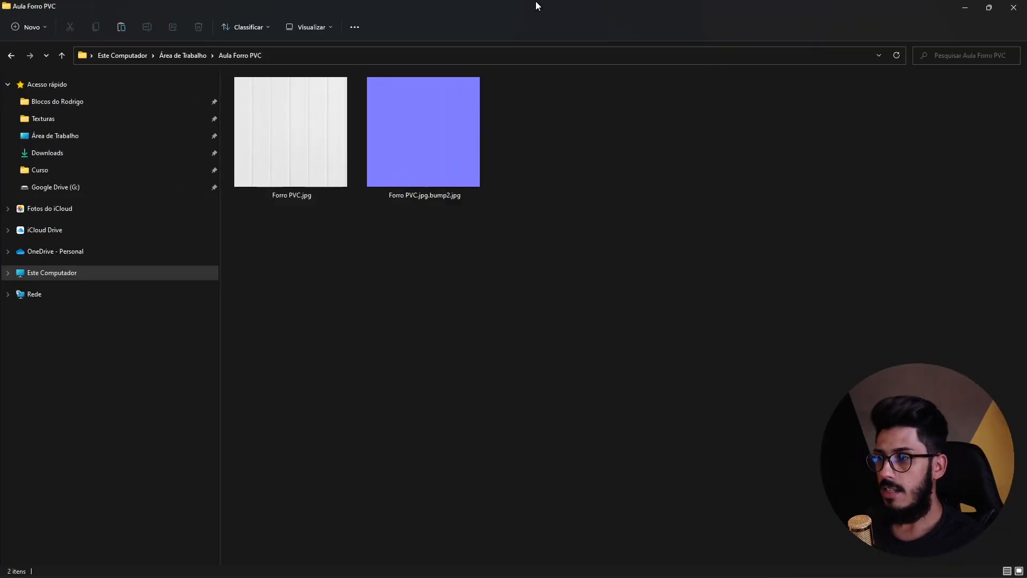
left_click(326, 179)
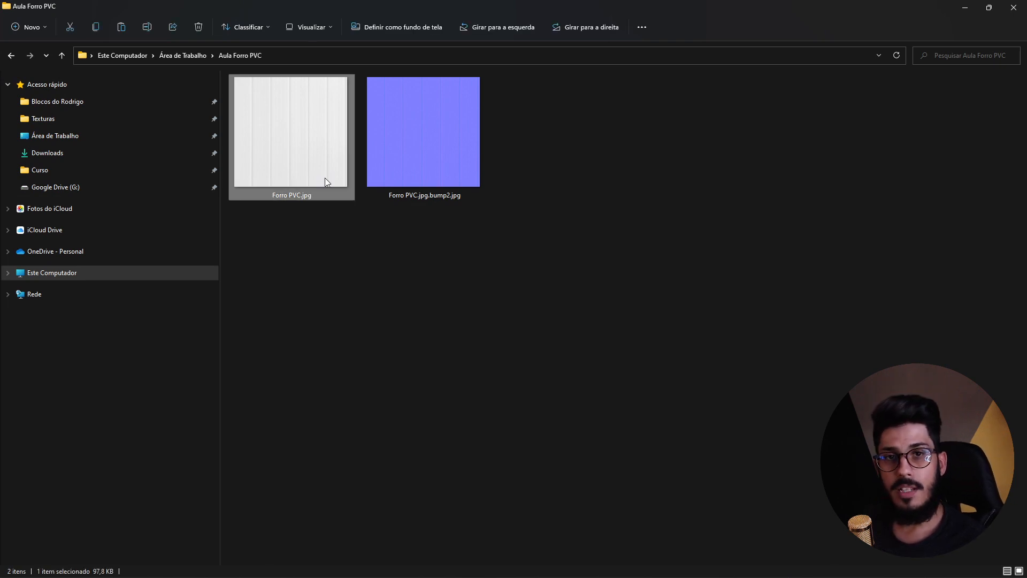
left_click(432, 179)
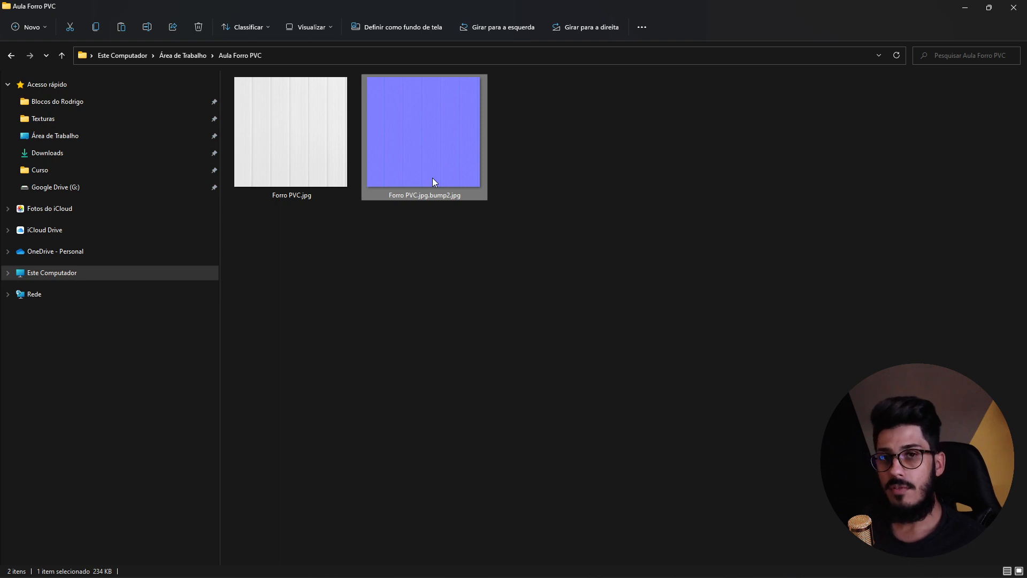
left_click(412, 197)
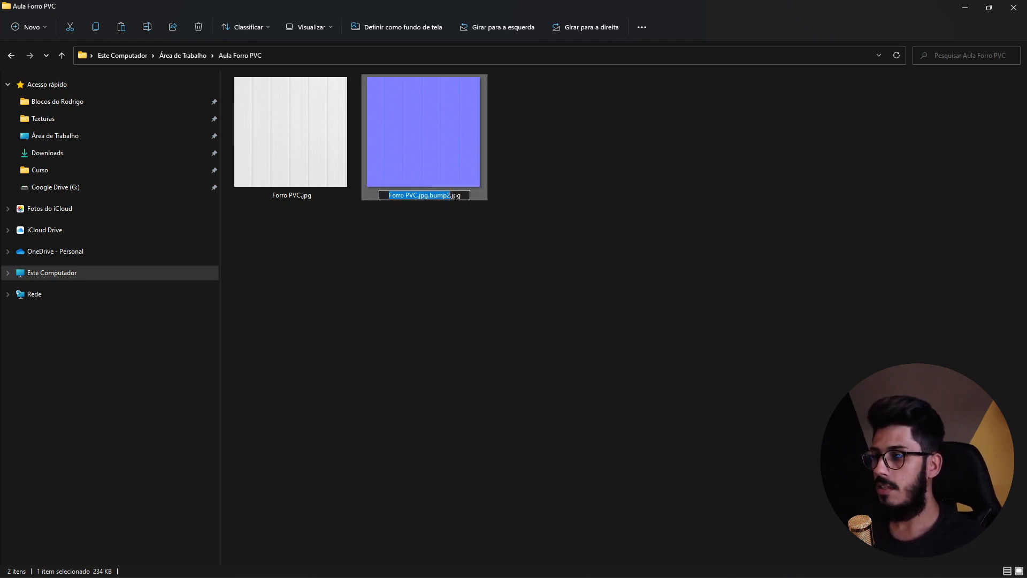
left_click_drag(453, 196, 485, 205)
key("BackSpace")
key("BackSpace")
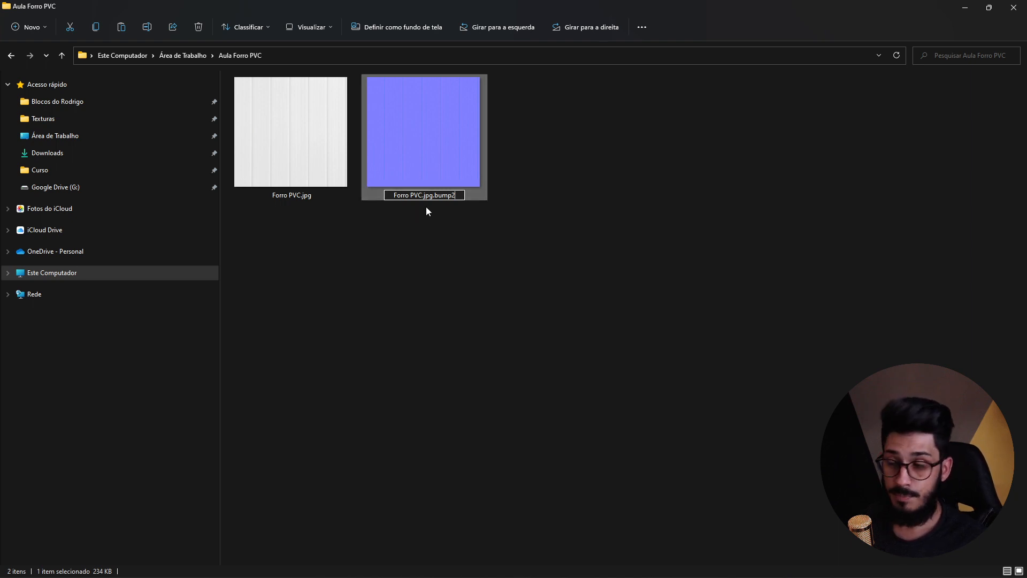
key("Return")
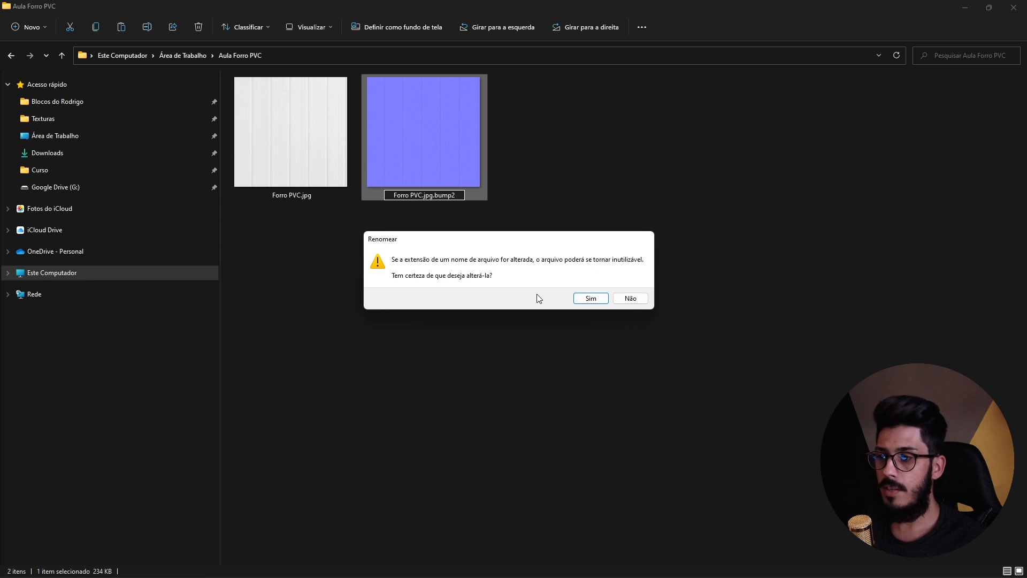
left_click(594, 299)
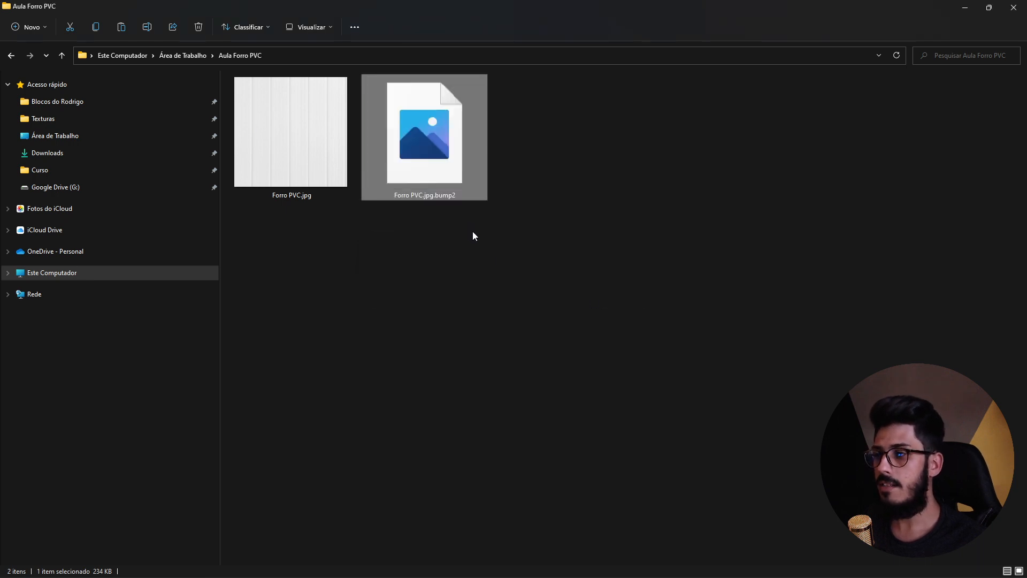
left_click(434, 279)
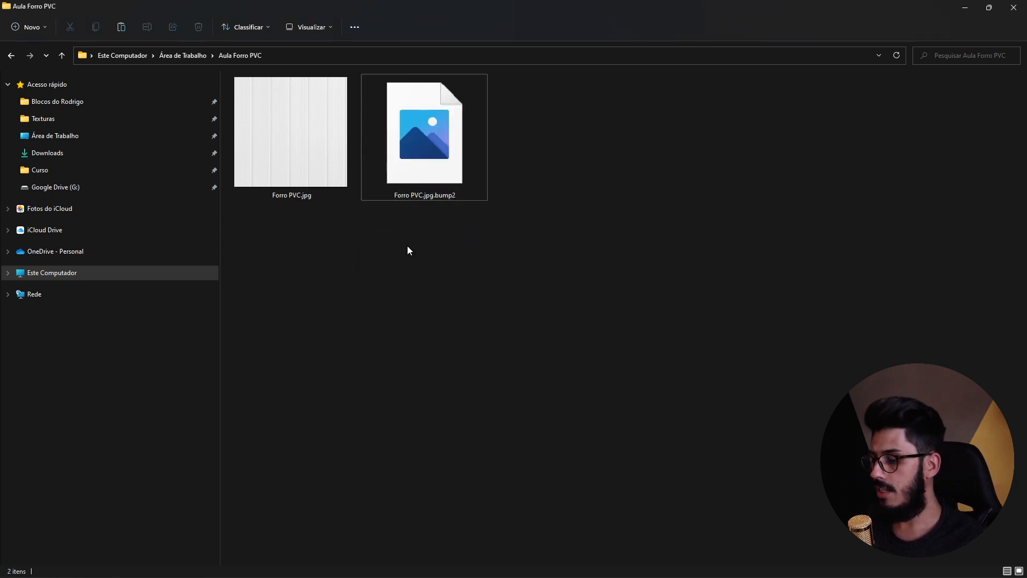
key("F5")
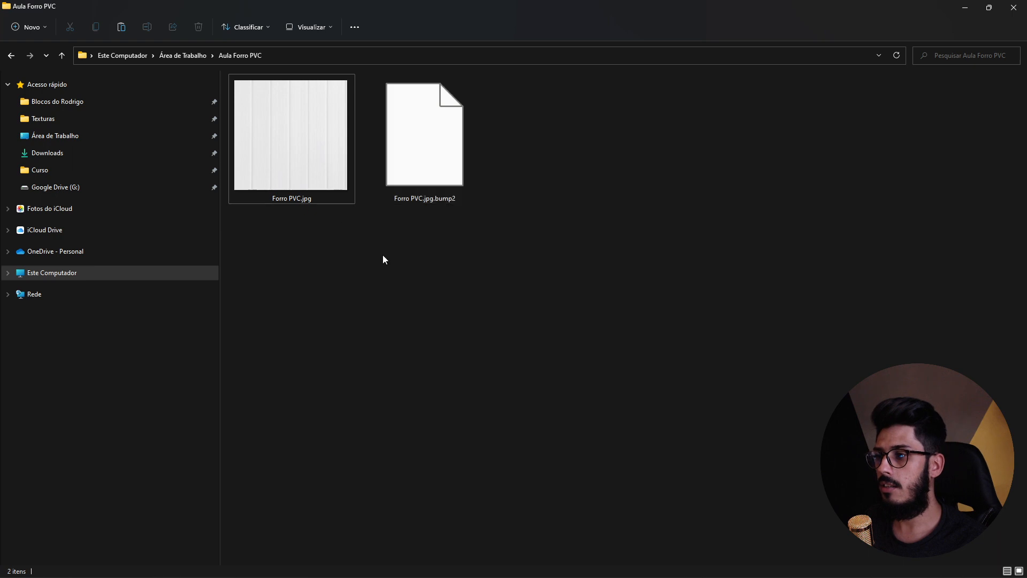
- Copy both Forro PVC files and open the folder C:\ProgramData\Procad\Promob Plus Professional (2448)\MyTextures
left_click_drag(467, 286, 304, 157)
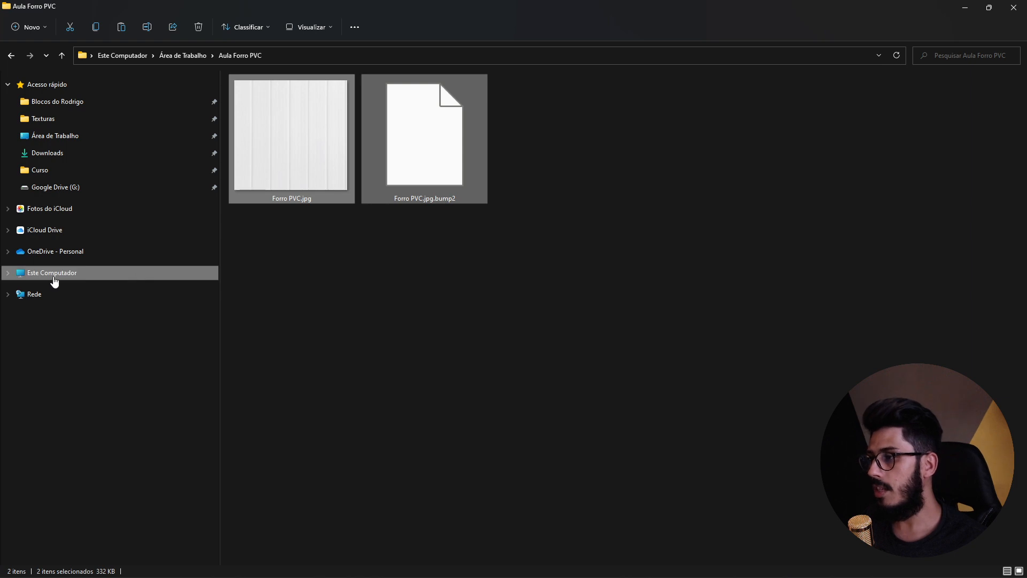
left_click(98, 279)
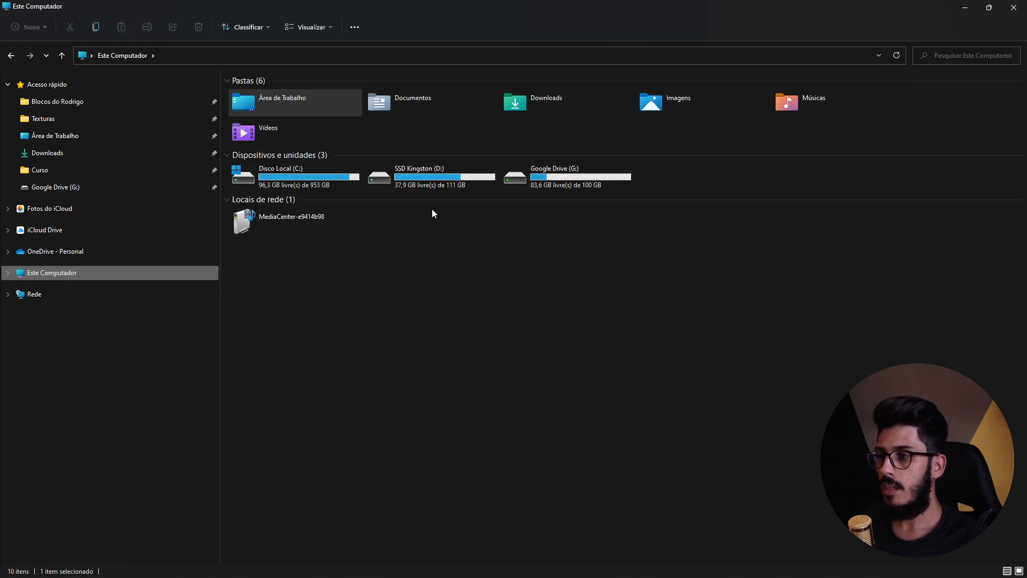
double_click(317, 175)
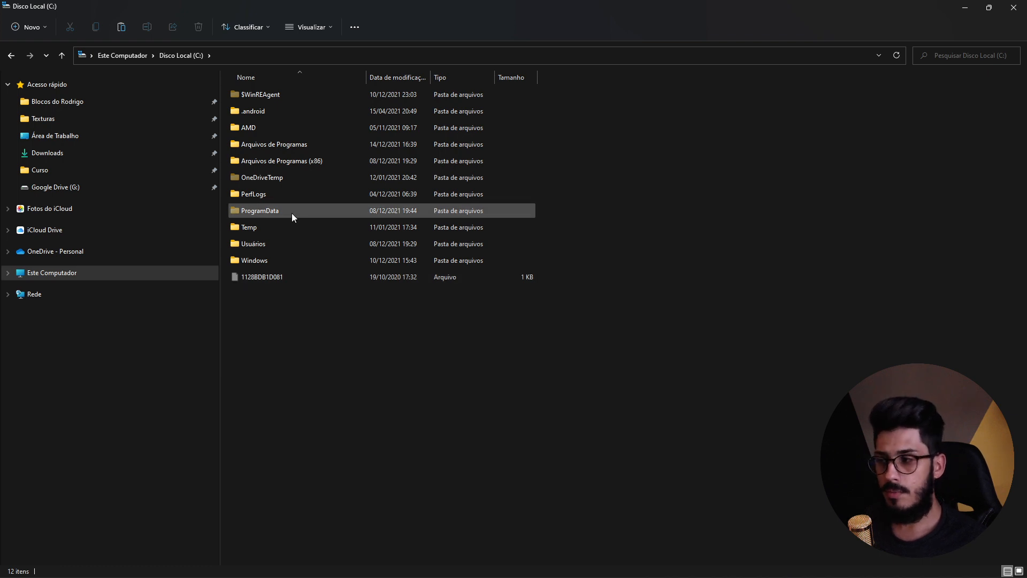
mouse_move(292, 214)
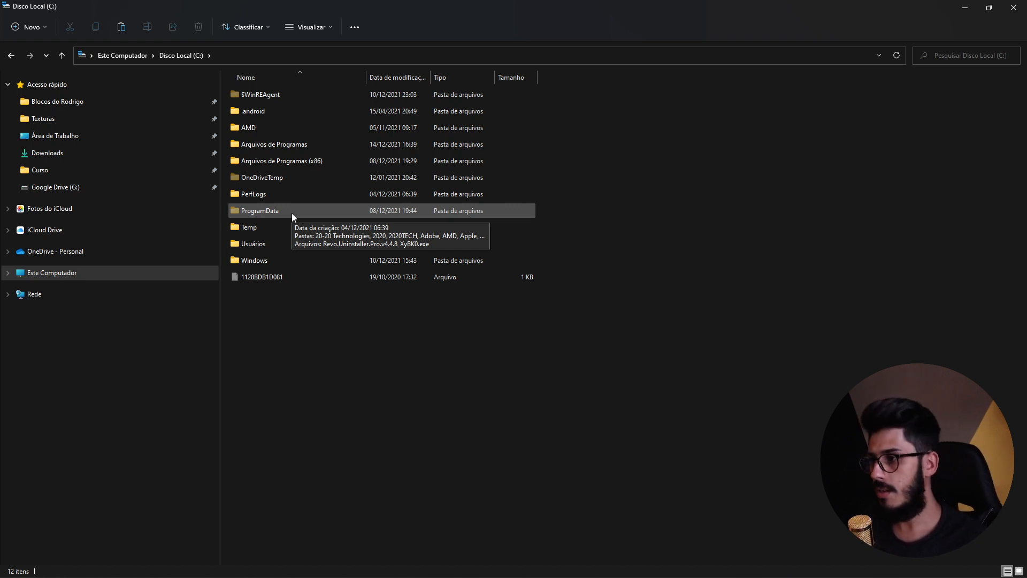
double_click(292, 213)
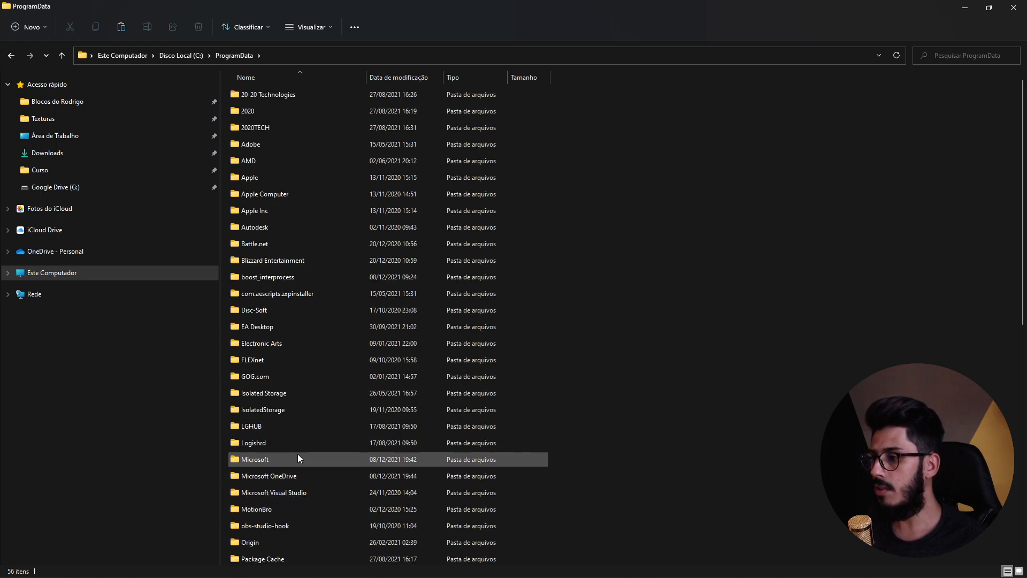
key("p")
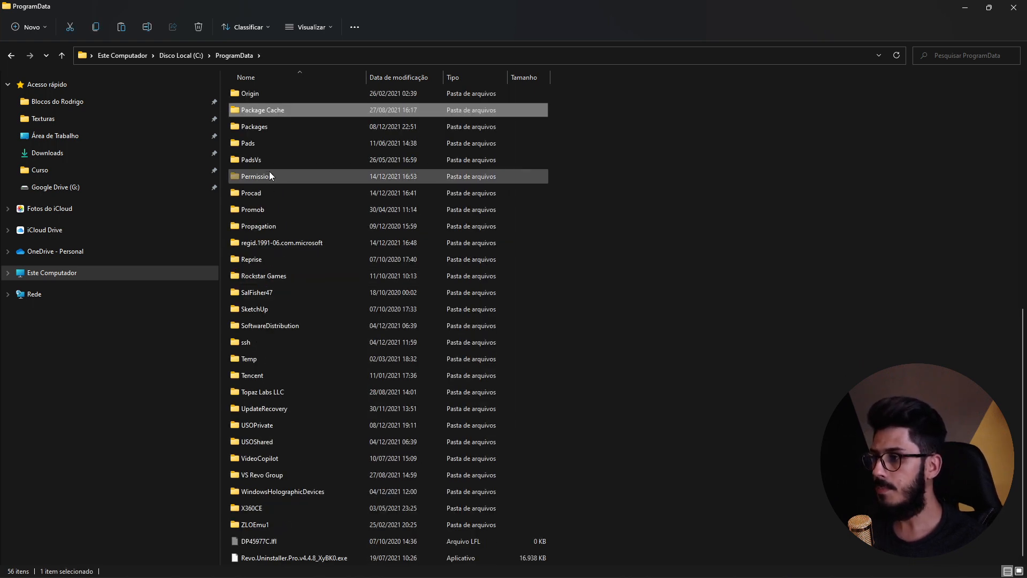
double_click(266, 196)
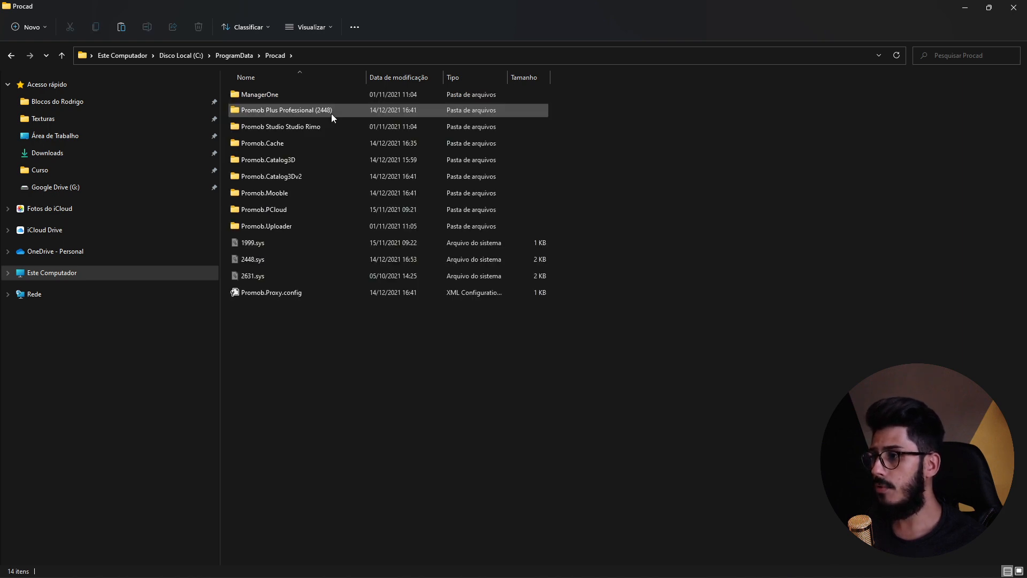
double_click(332, 114)
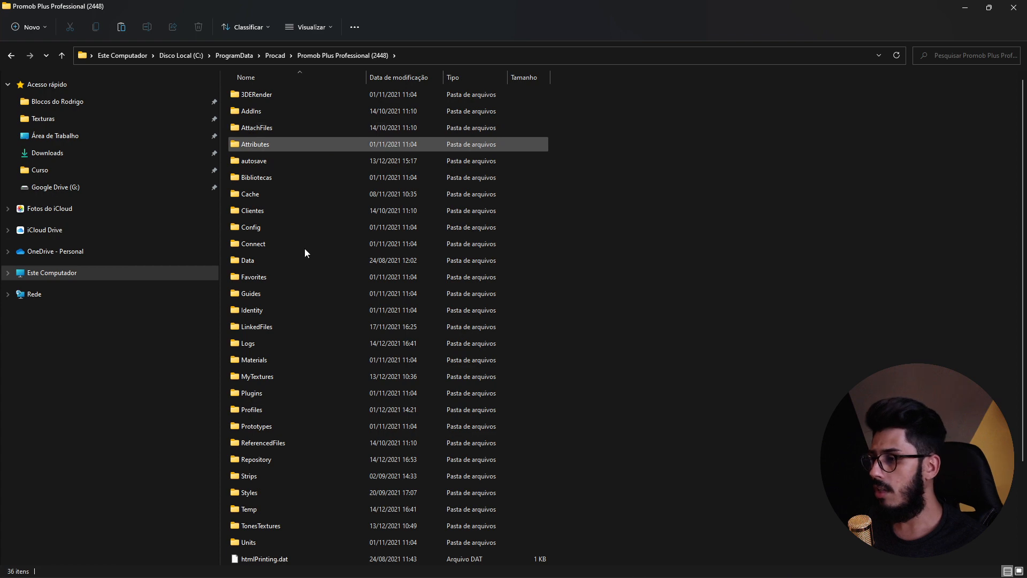
double_click(270, 380)
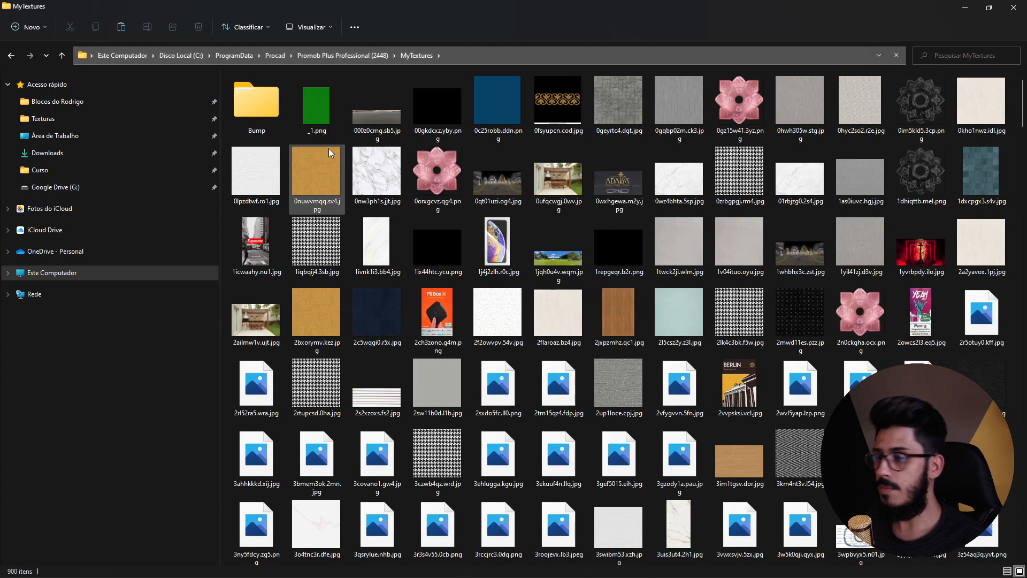
- Open the Bump subfolder of MyTextures and try to paste the two copied Forro PVC files, cancelling the replacement
scroll(721, 288, "down", 10)
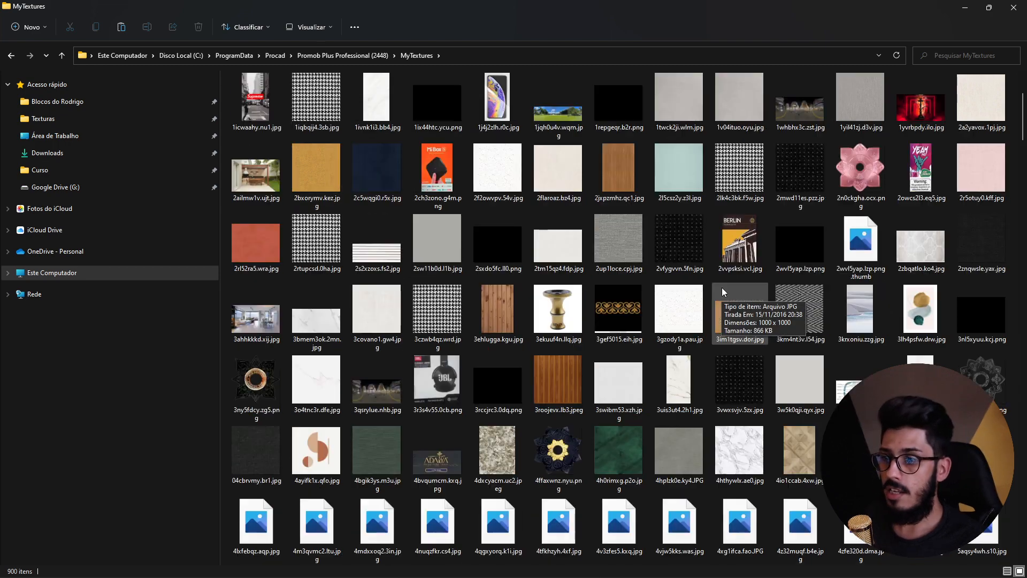
scroll(721, 291, "down", 3)
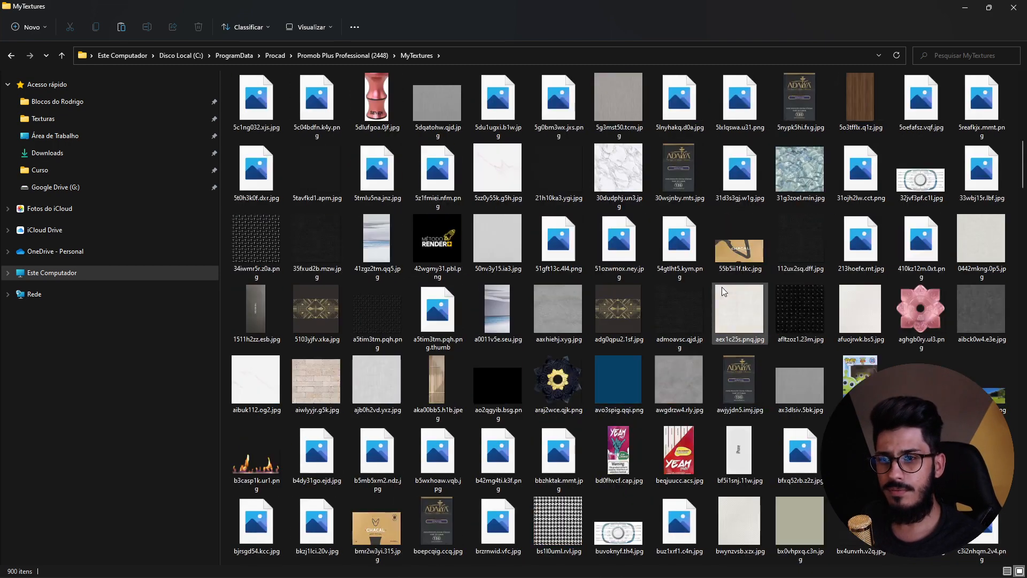
scroll(722, 291, "up", 13)
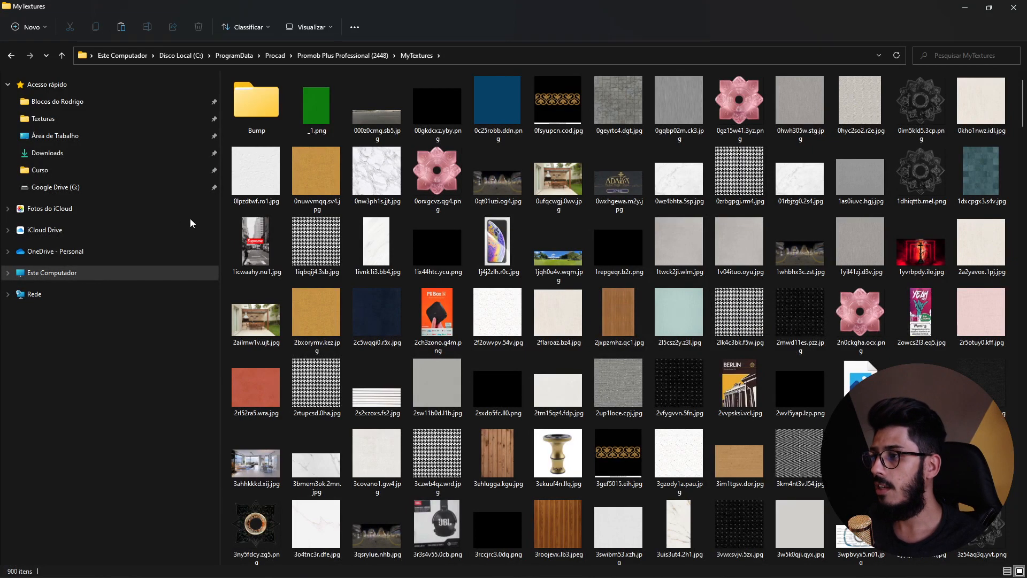
double_click(271, 130)
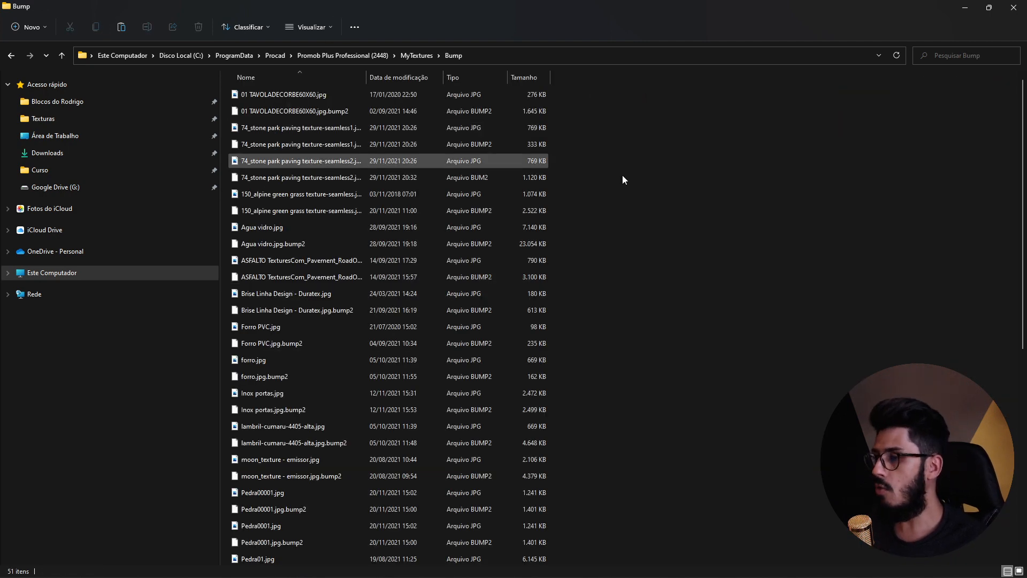
key("ctrl+v")
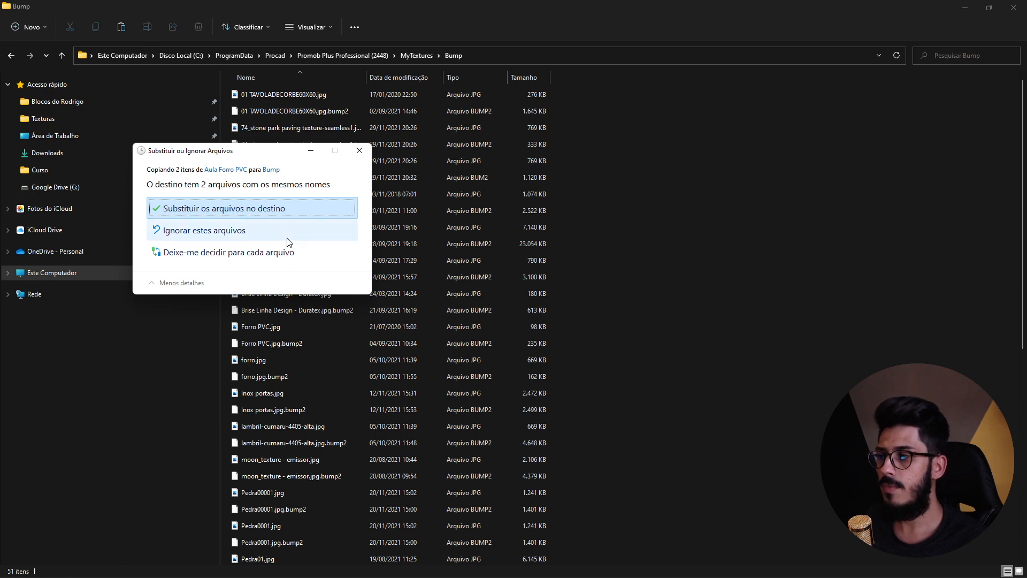
left_click(359, 157)
- Enlarge the file icons in the Bump folder and locate the Forro PVC.jpg and Forro PVC.jpg.bump2 pair
scroll(317, 290, "up", 4, "ctrl")
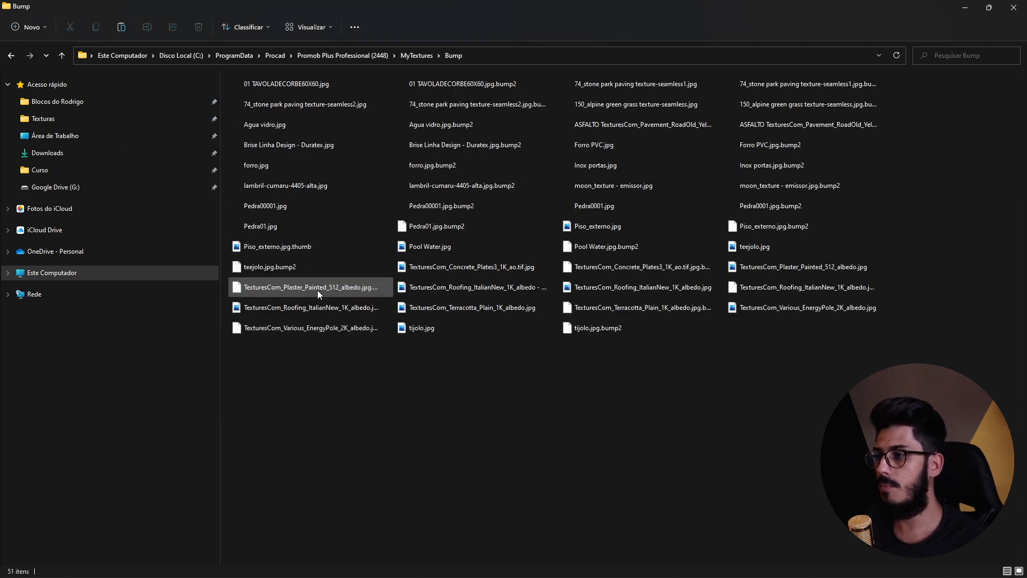
scroll(317, 290, "up", 3, "ctrl")
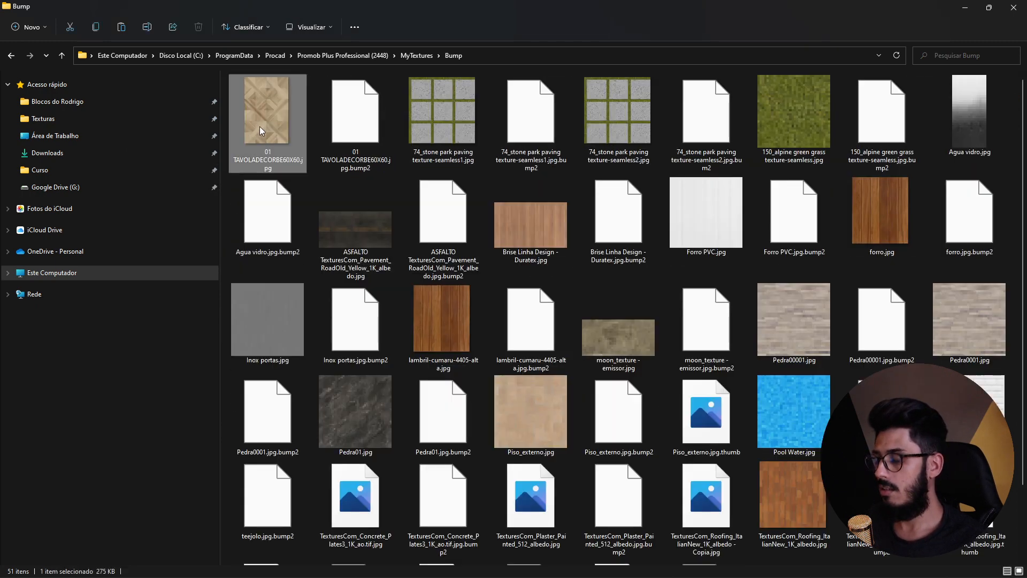
left_click(260, 129)
key("f")
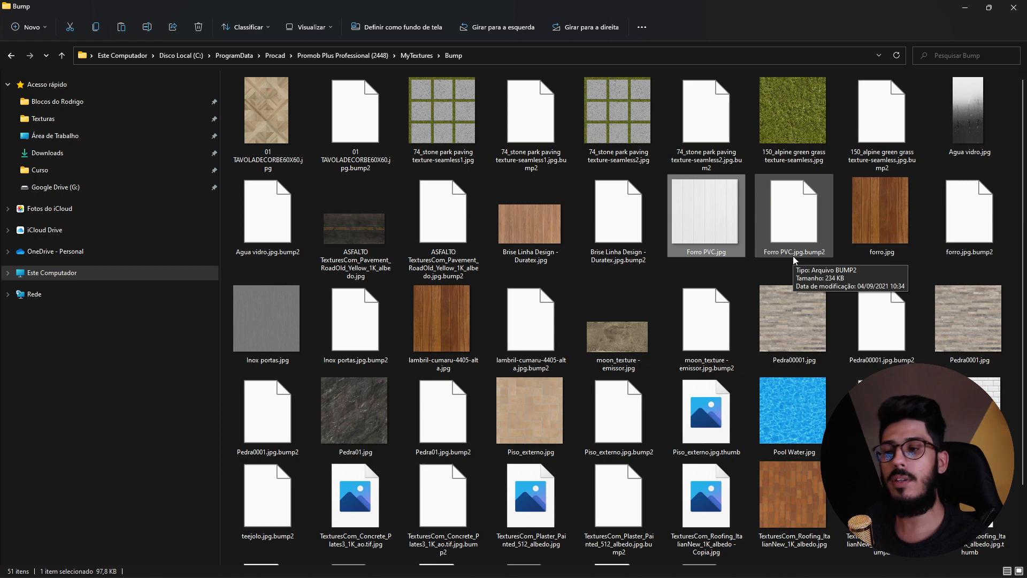
left_click(773, 239)
left_click(740, 233)
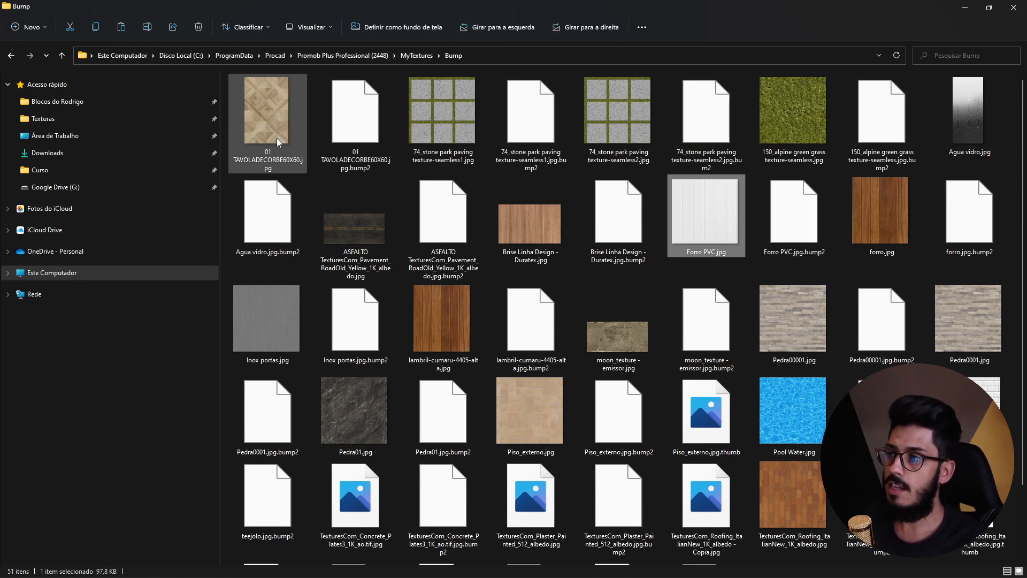
- Compare the naming of the 01 TAVOLADECORBE60X60 and 74_stone park paving texture files with their bump2 counterparts
left_click(281, 158)
left_click(355, 143)
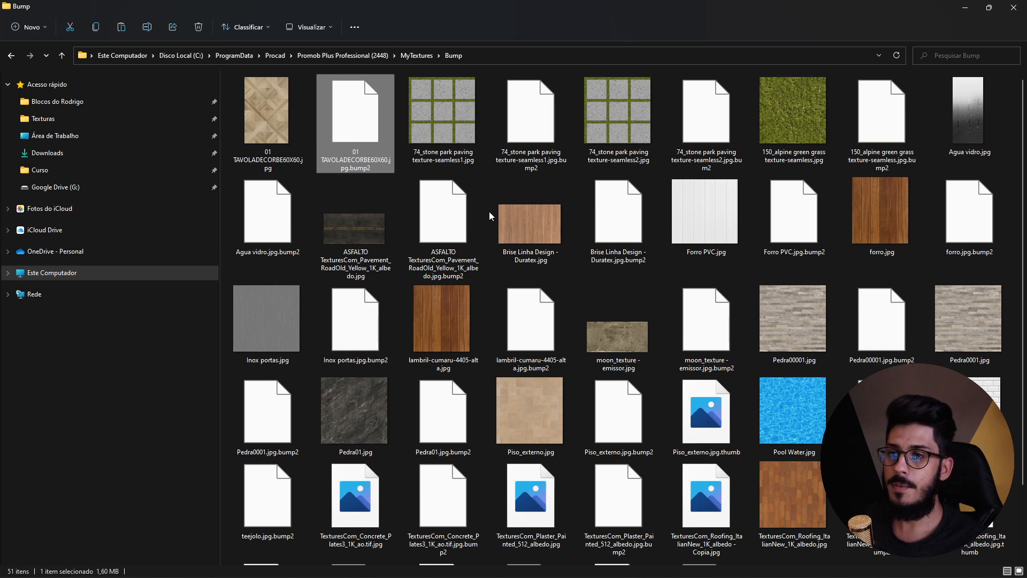
left_click(460, 118)
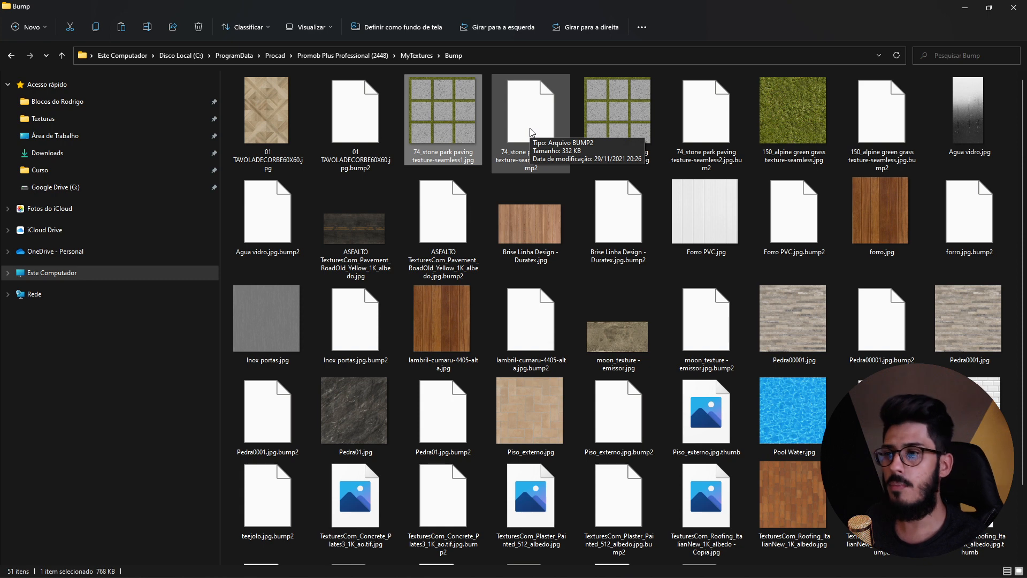
scroll(539, 231, "down", 3)
scroll(539, 230, "up", 3)
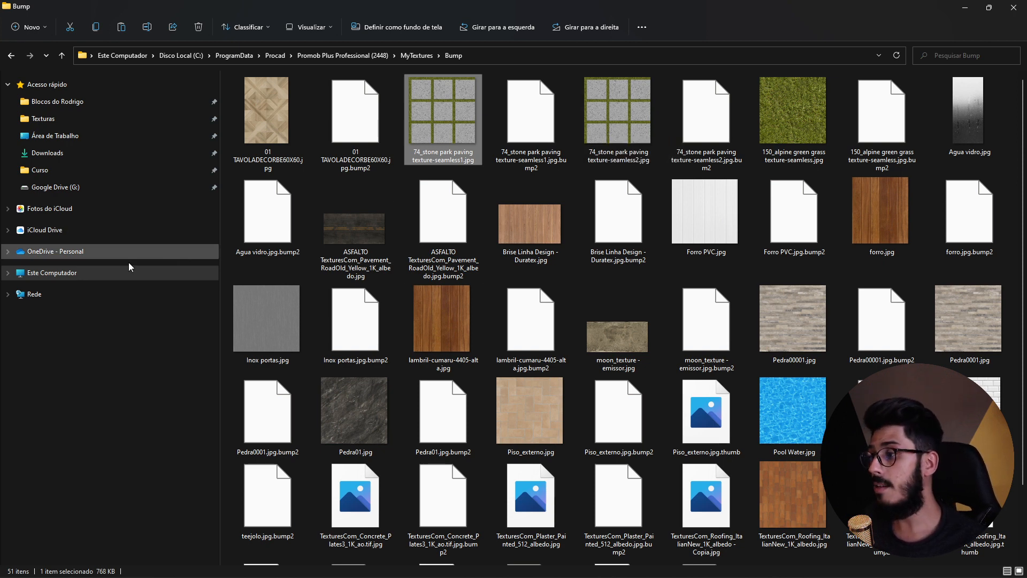
- Return to the MyTextures folder and look up the Bump folder's option for creating a desktop shortcut
left_click(414, 56)
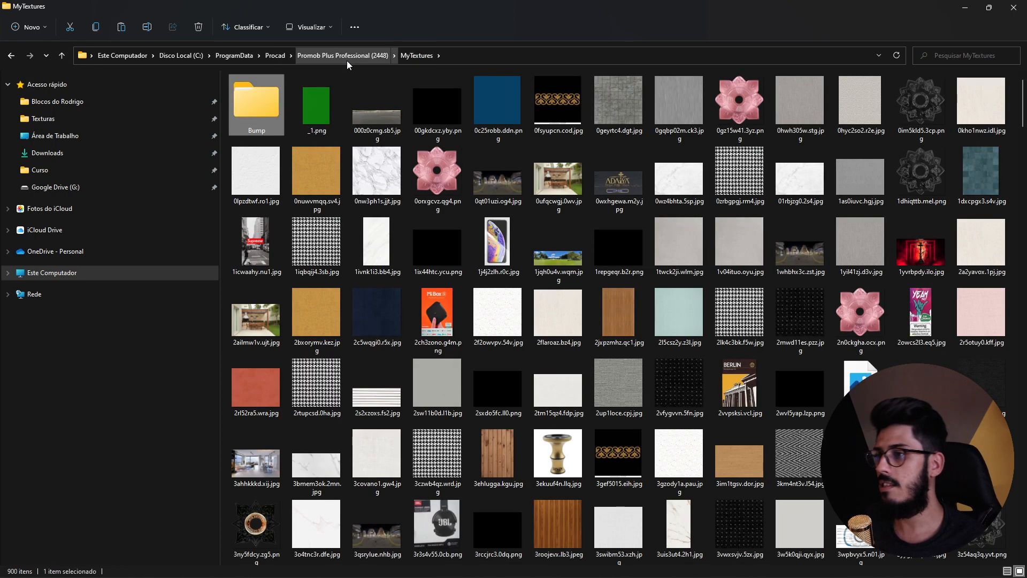
right_click(255, 114)
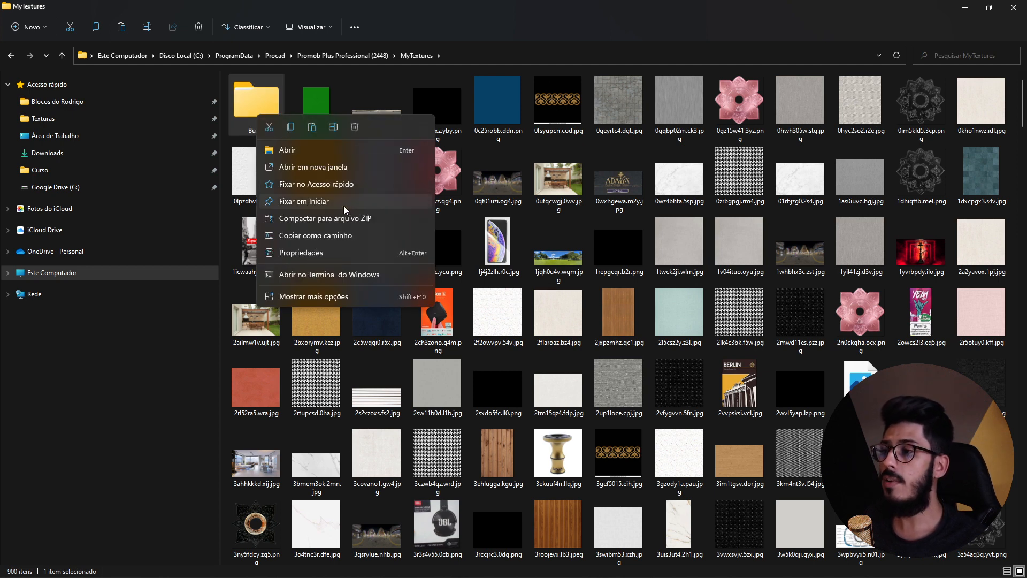
left_click(361, 296)
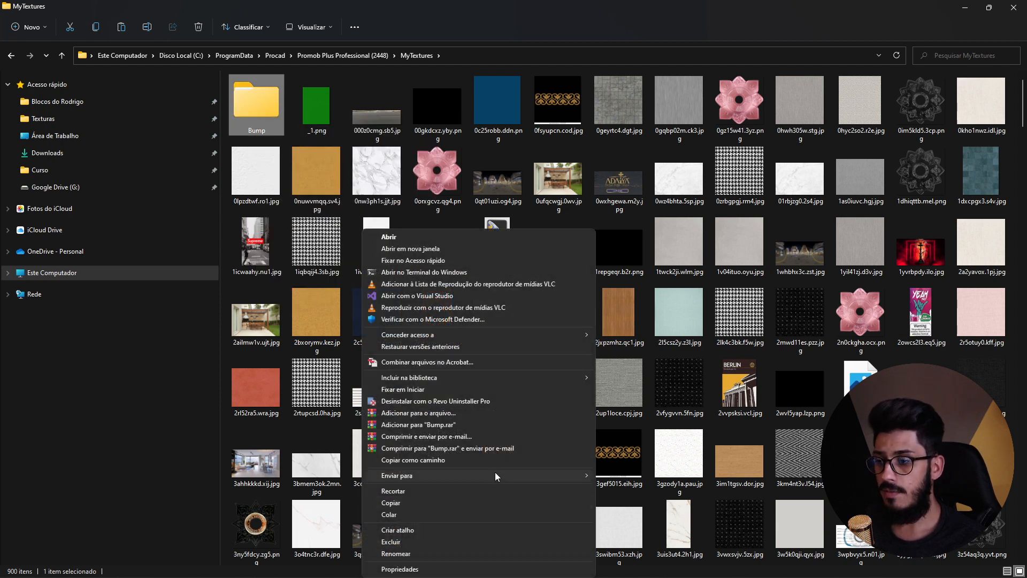
mouse_move(495, 474)
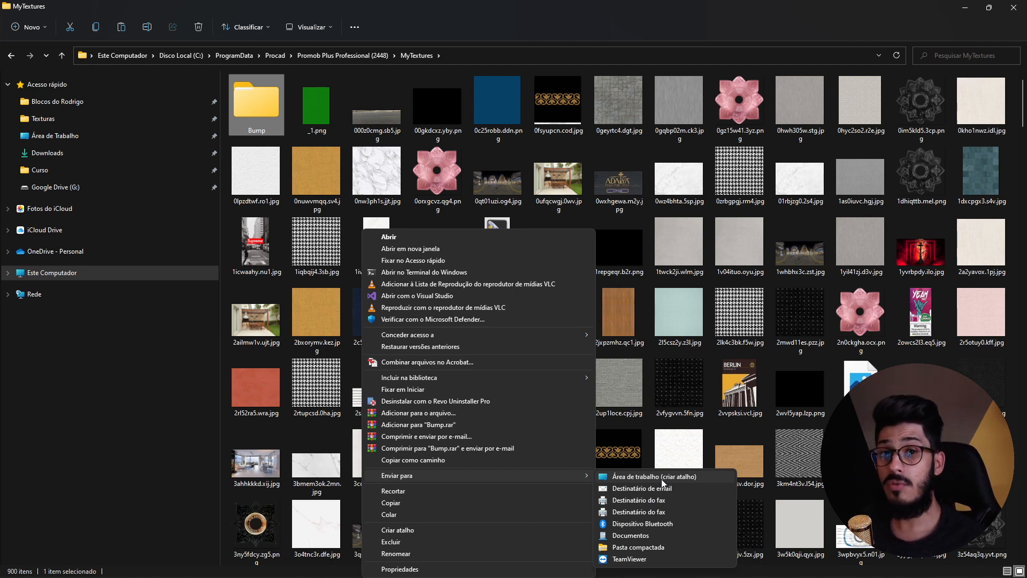
left_click(665, 248)
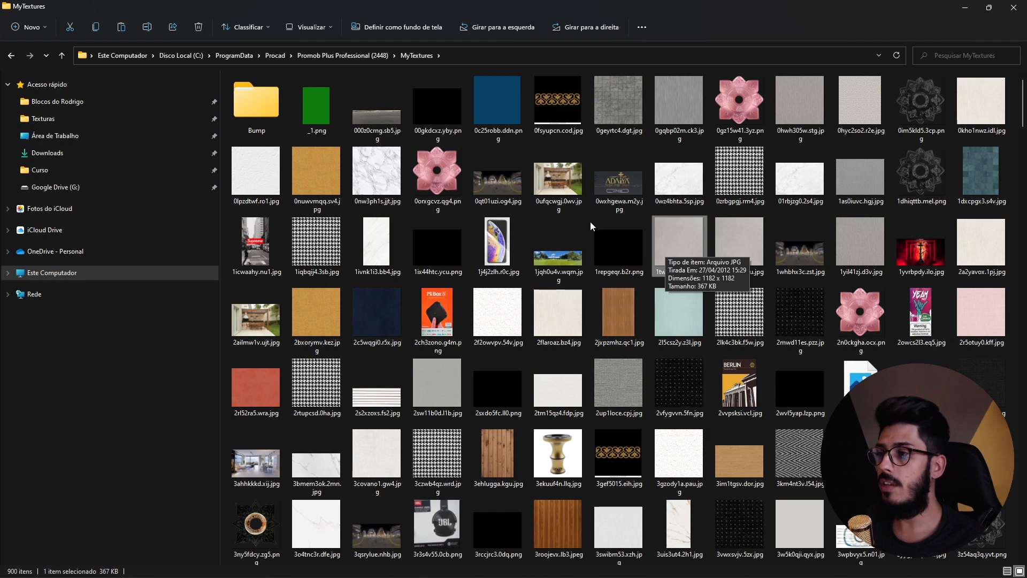
right_click(251, 104)
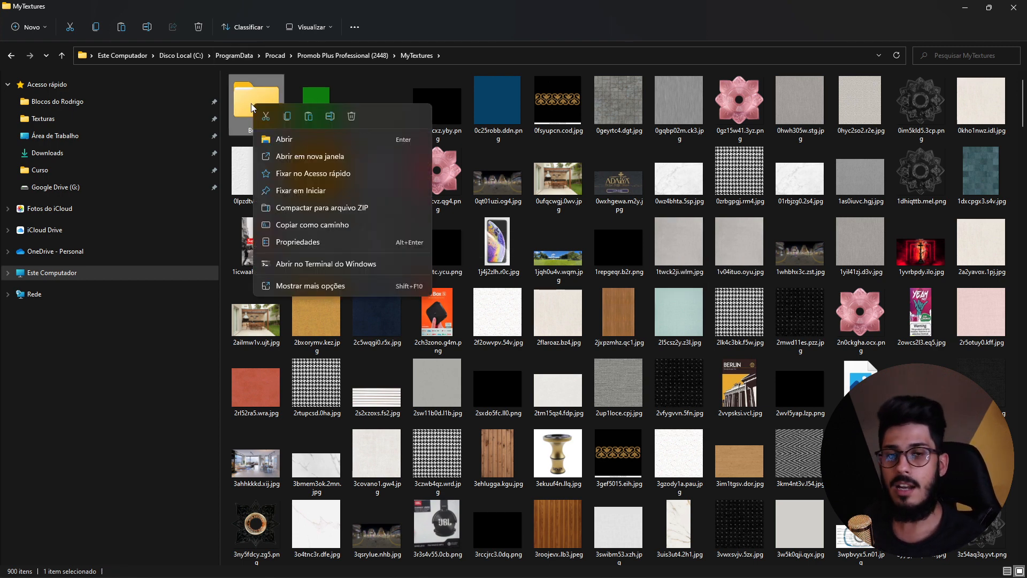
left_click(618, 197)
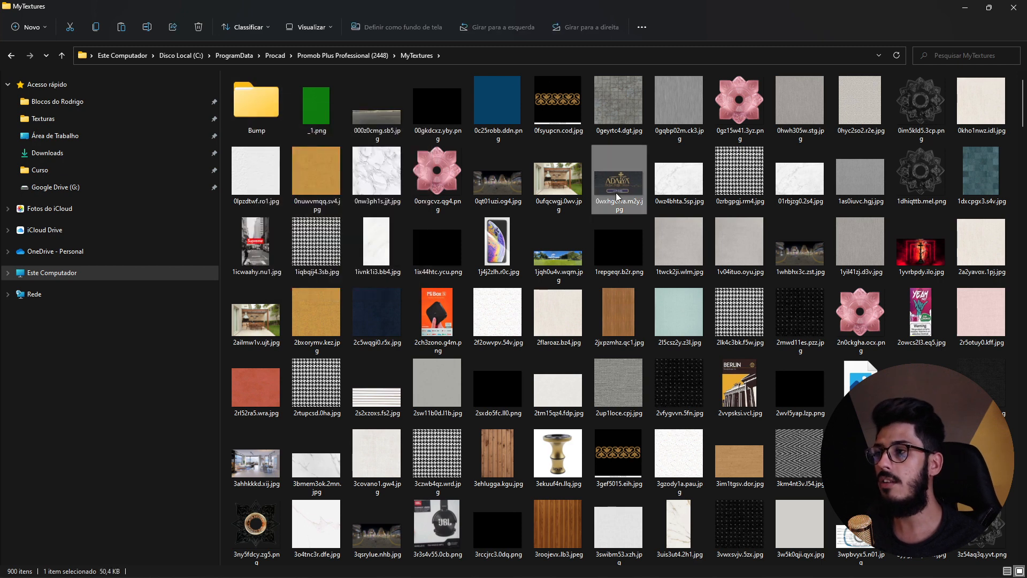
- Reopen the Bump folder to view its texture files and switch back to the Promob project
double_click(258, 105)
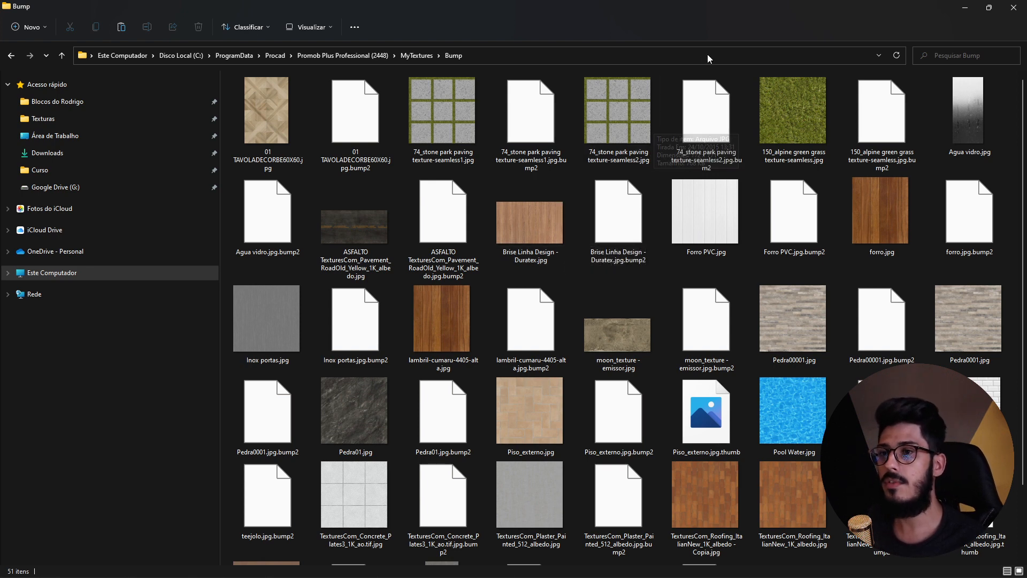
left_click(542, 137)
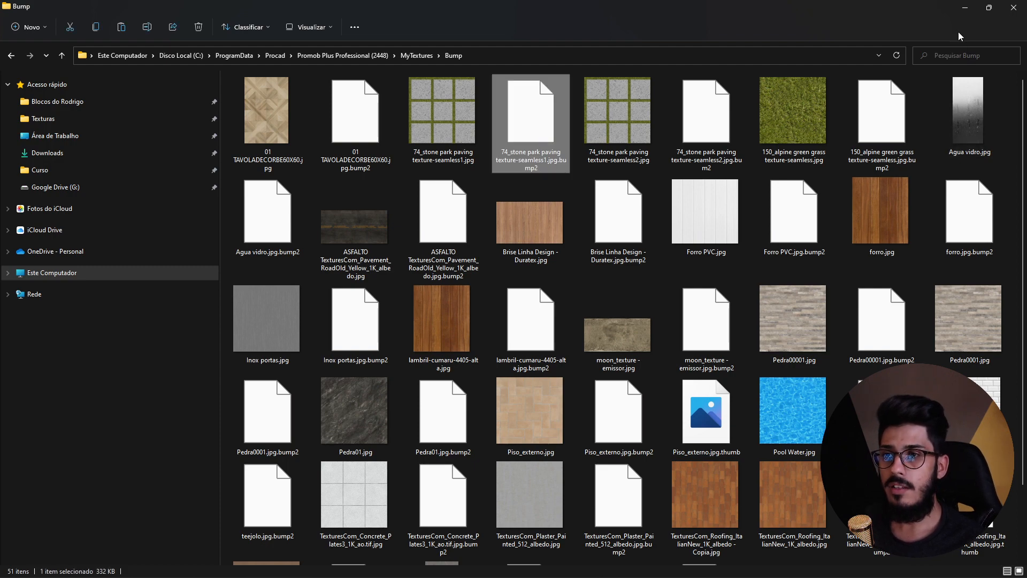
left_click(965, 10)
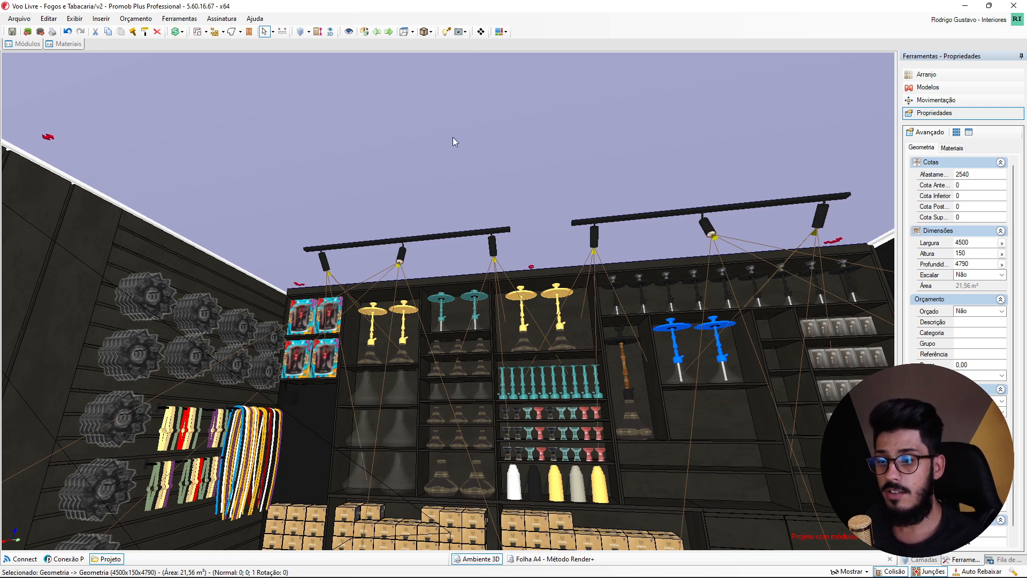
- Show the ceiling's material properties and browse for its texture in the Bump subfolder of MyTextures
left_click(952, 148)
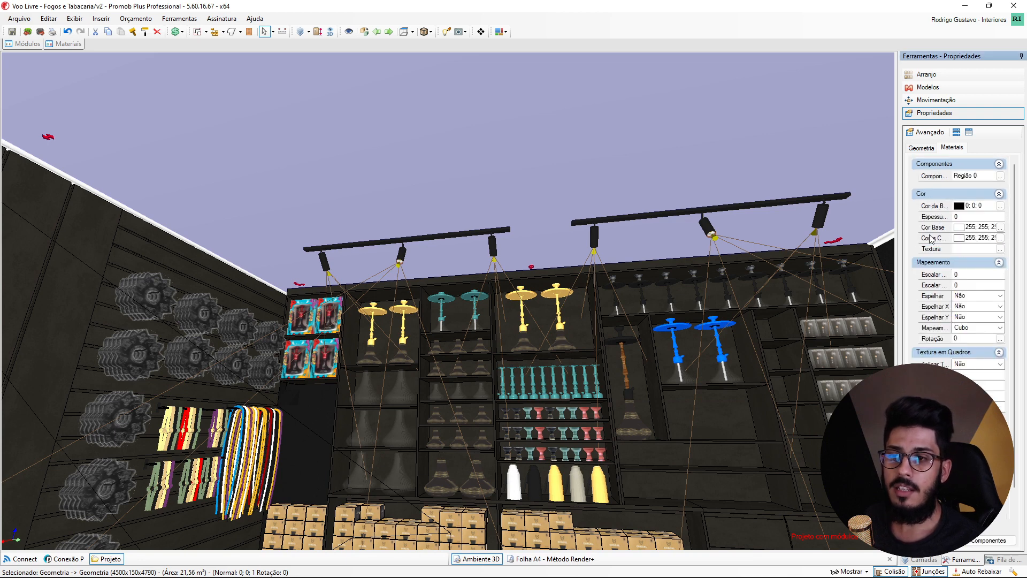
left_click_drag(900, 246, 853, 245)
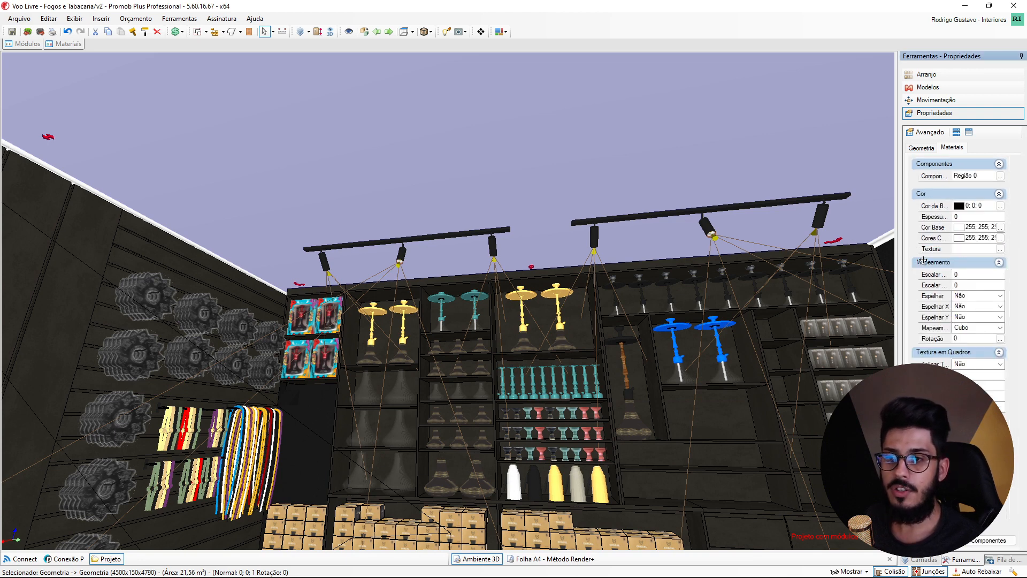
left_click(999, 251)
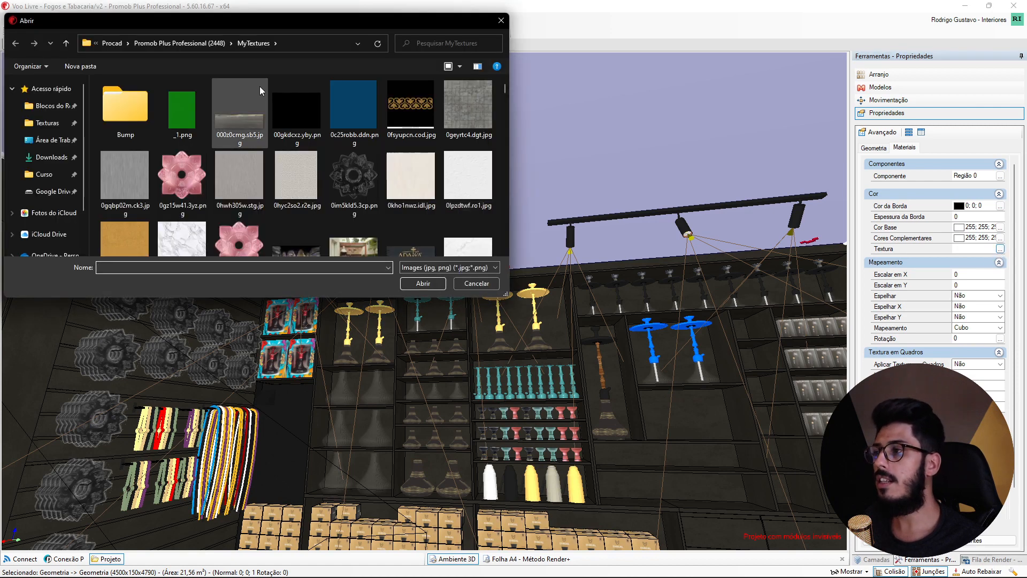
left_click_drag(252, 20, 468, 80)
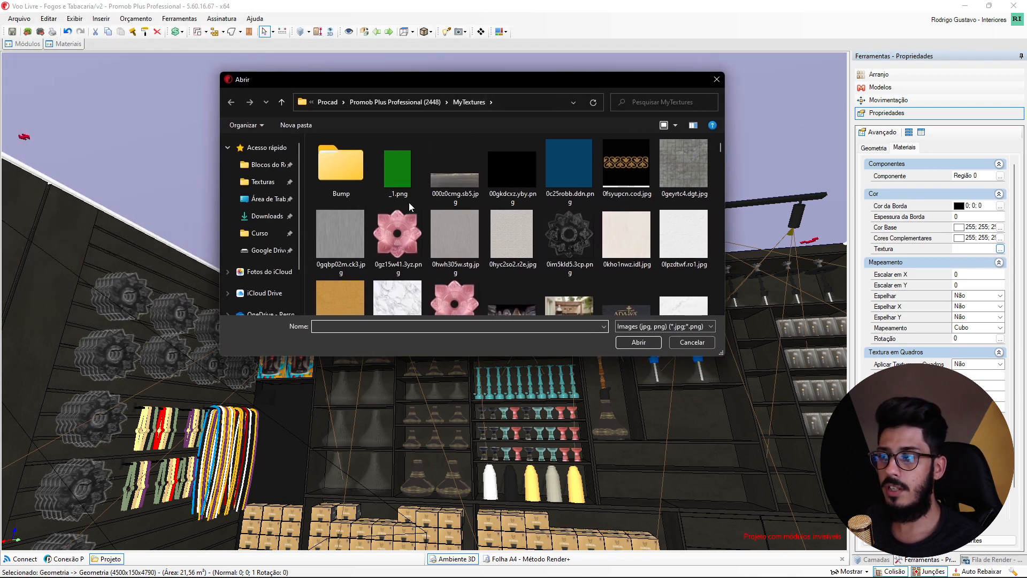
double_click(365, 188)
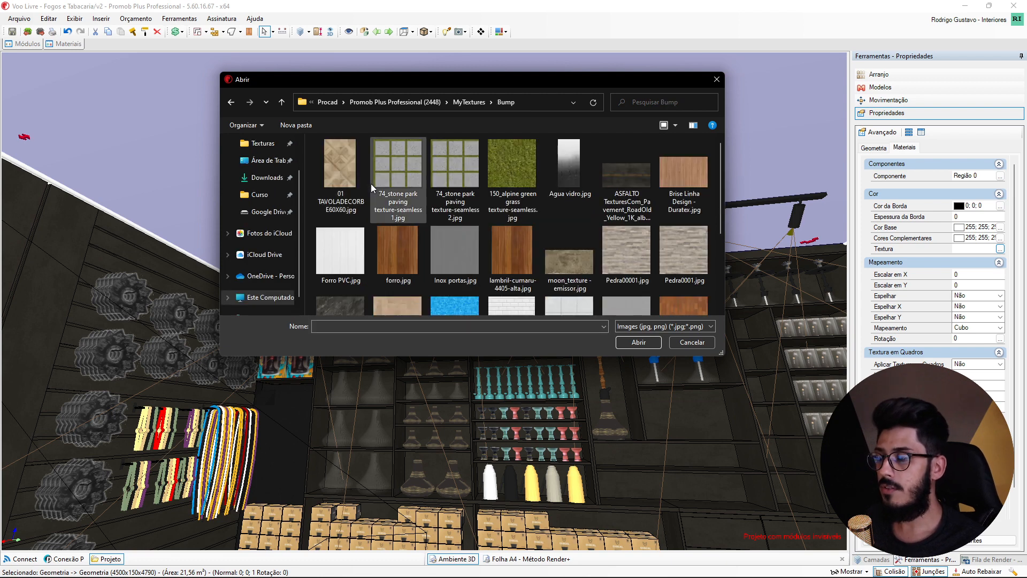
- Choose Forro PVC.jpg from the Bump folder and apply it as the ceiling's texture
left_click(342, 175)
key("Down")
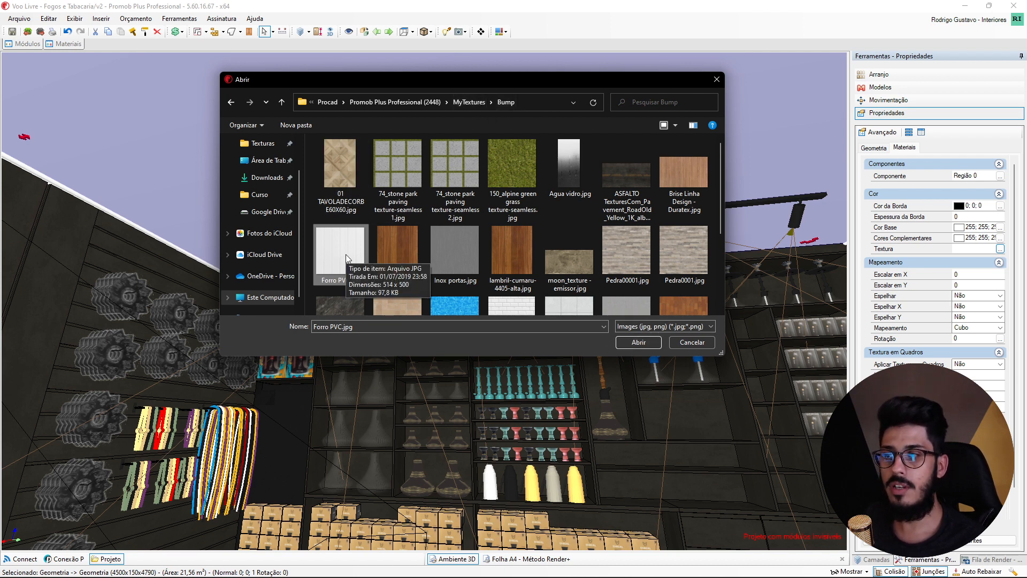
left_click(385, 249)
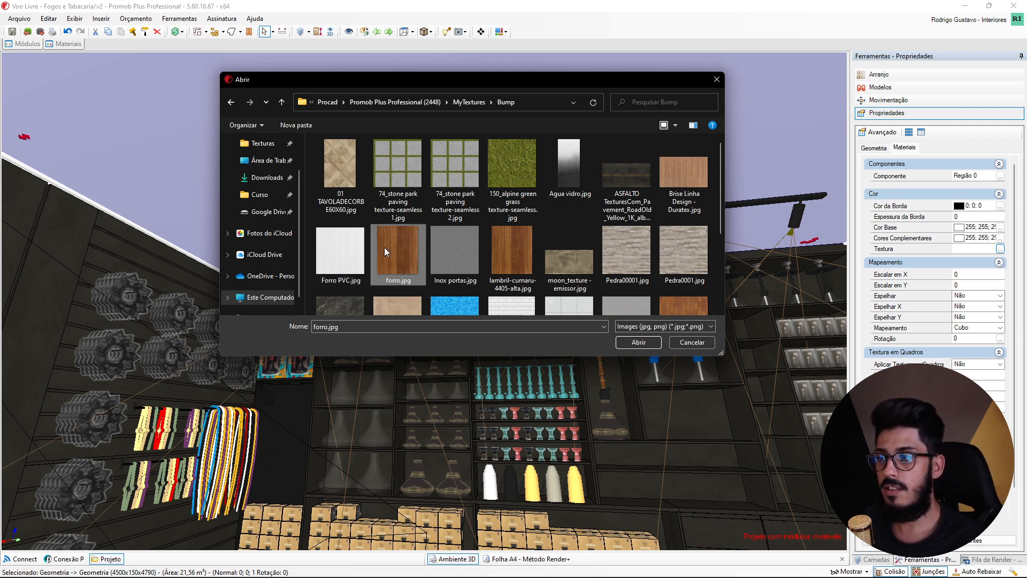
left_click(351, 252)
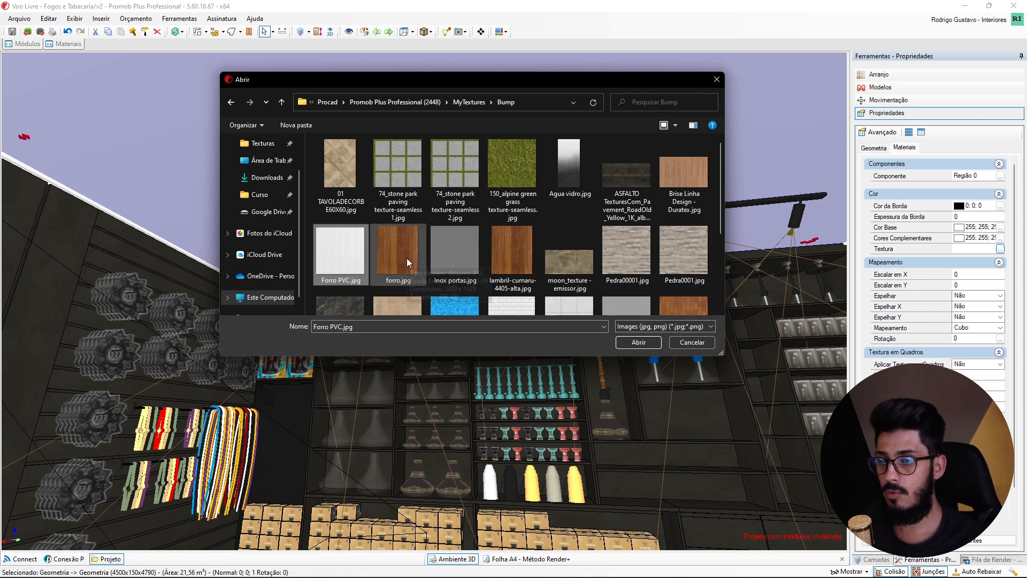
left_click(381, 237)
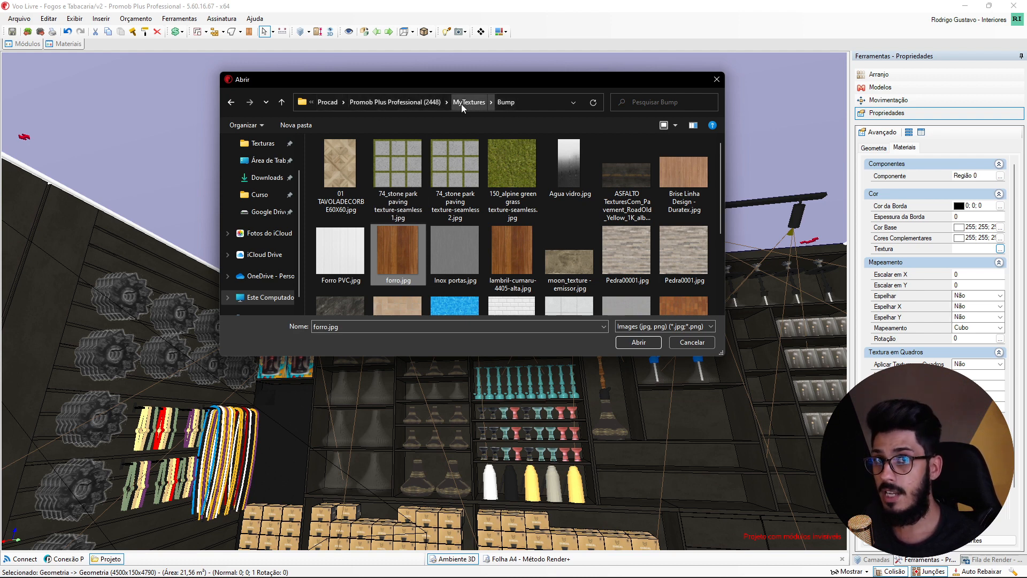
left_click(351, 247)
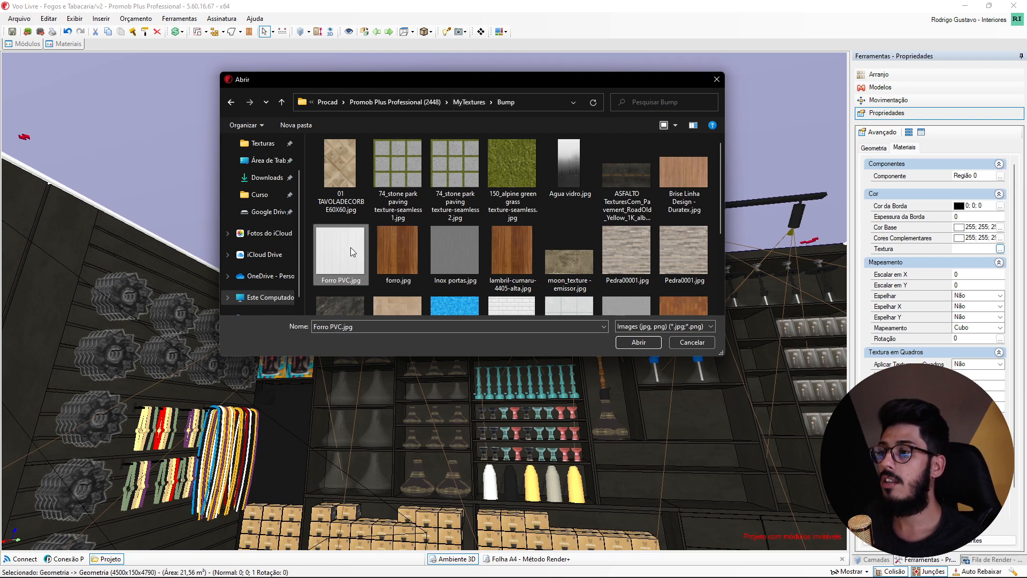
left_click(633, 342)
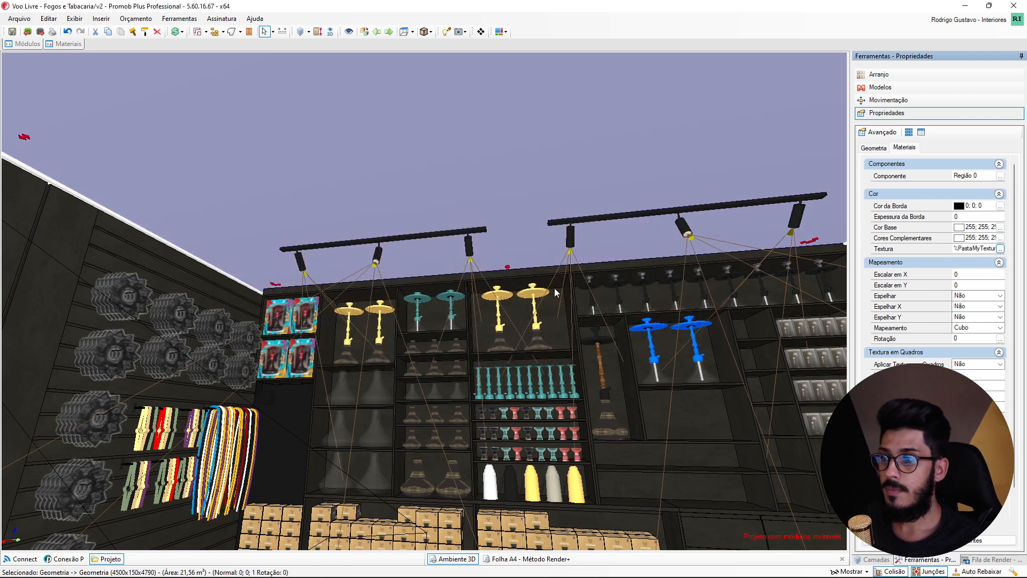
- Try Planar mapping for the ceiling texture and set the mapping back to Cubo
middle_click_drag(560, 134, 509, 161)
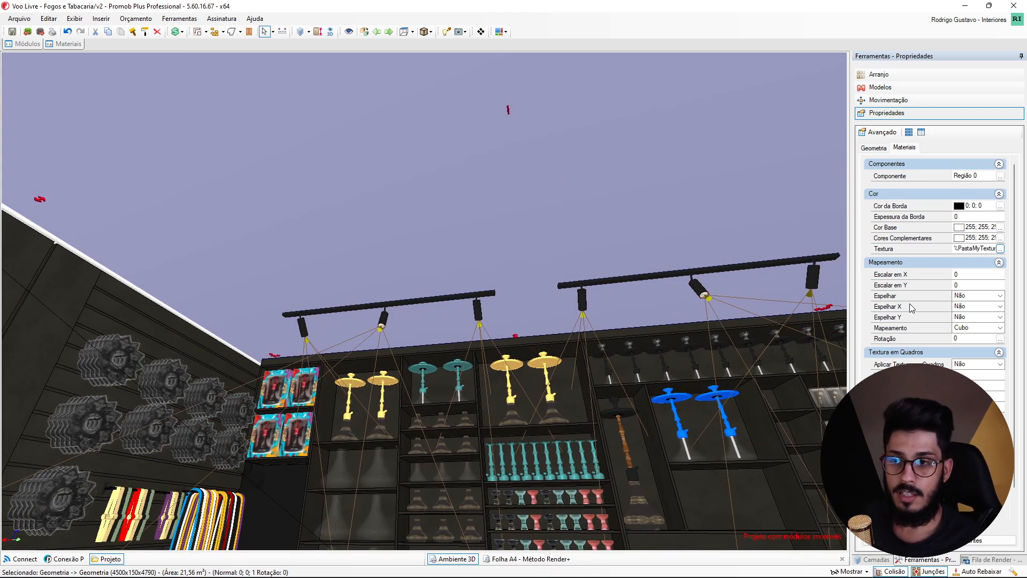
left_click(968, 329)
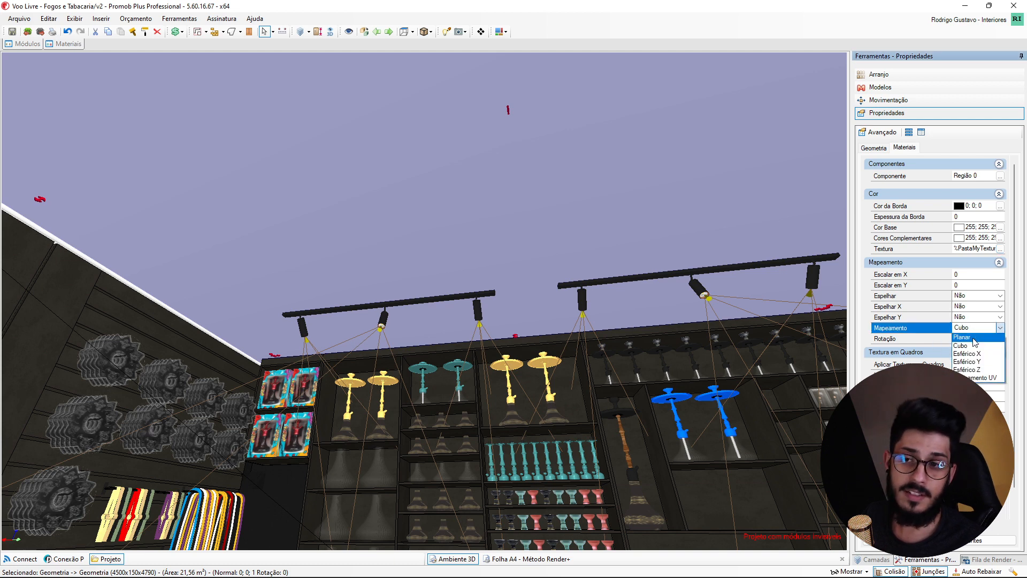
left_click(969, 336)
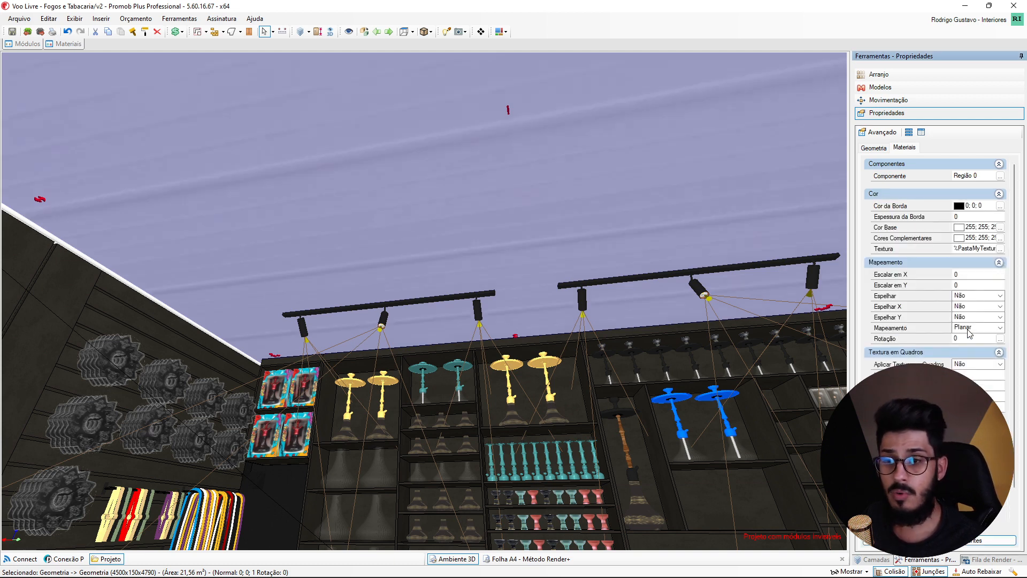
left_click(969, 333)
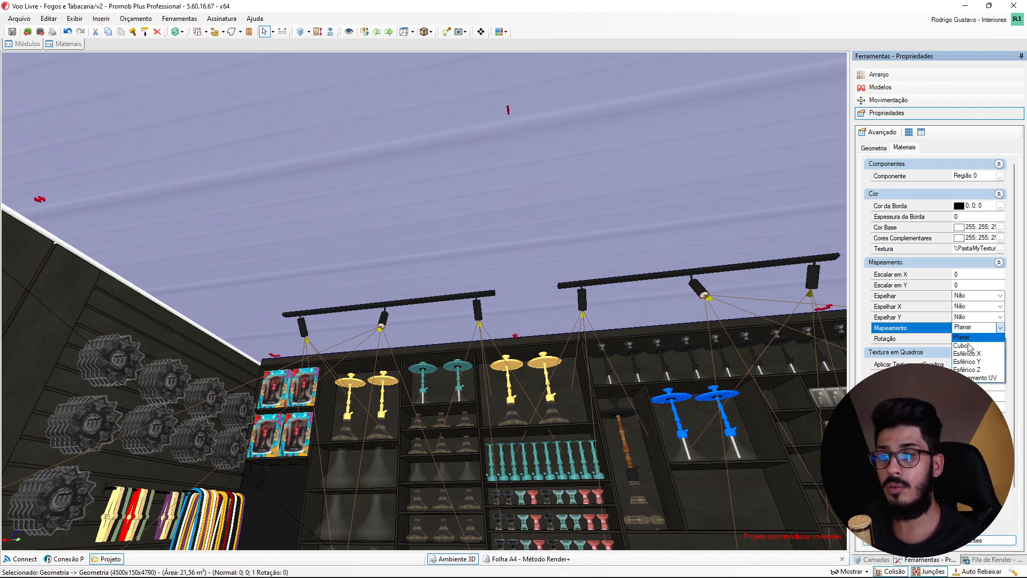
left_click(970, 350)
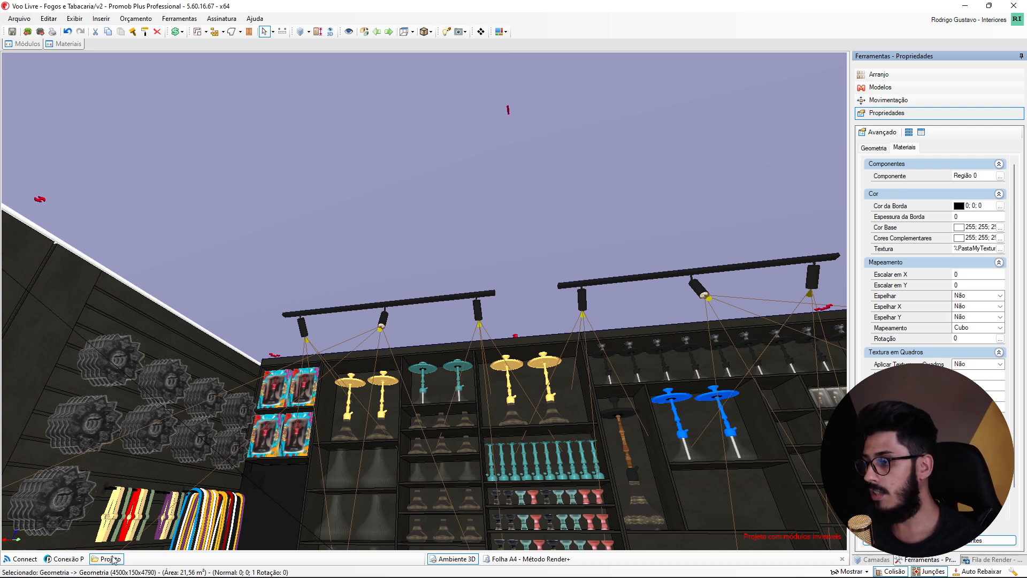
- Scale the ceiling texture to 4500 in X and 800 in Y
left_click(876, 275)
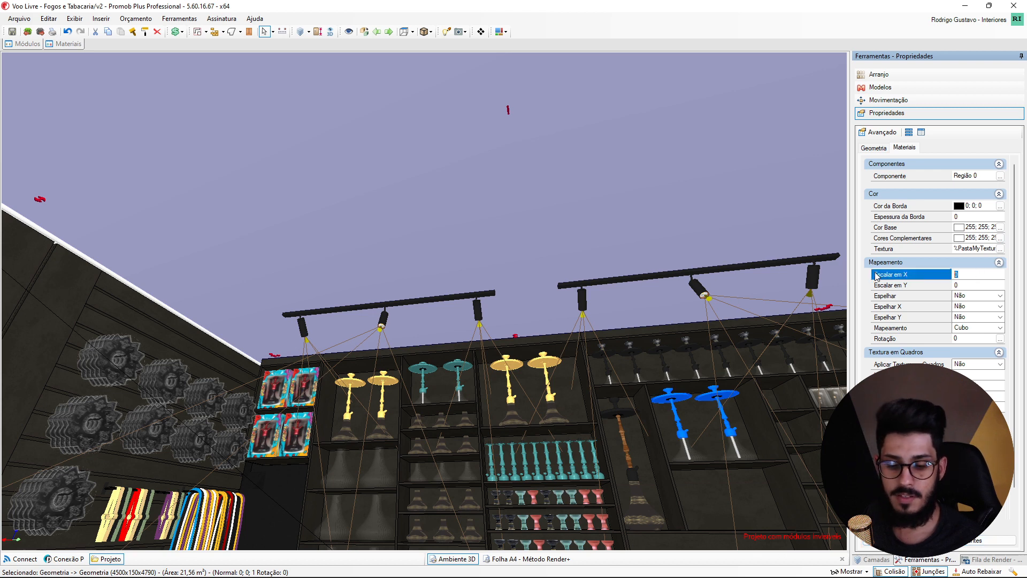
type("4500")
key("Return")
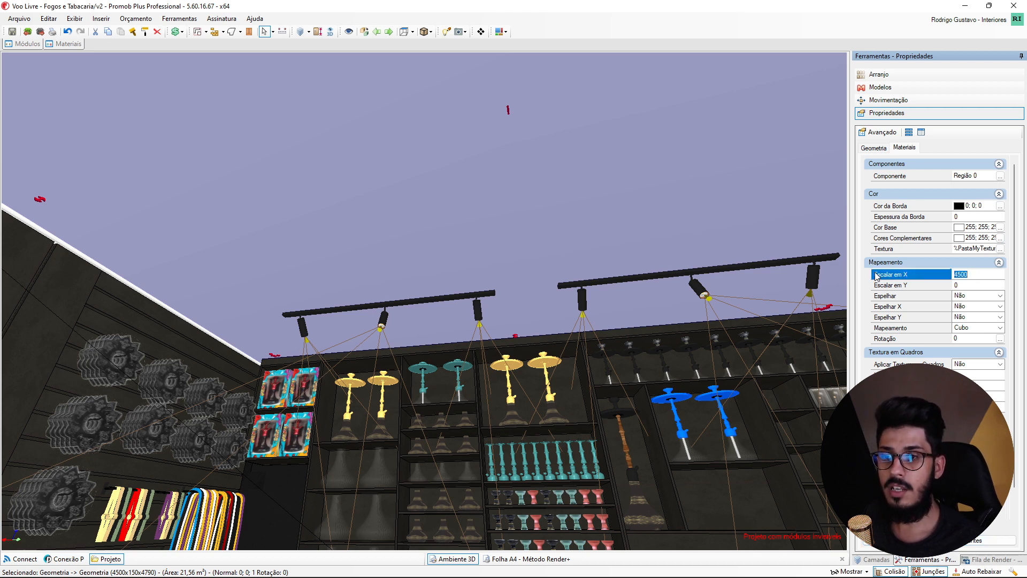
left_click(962, 289)
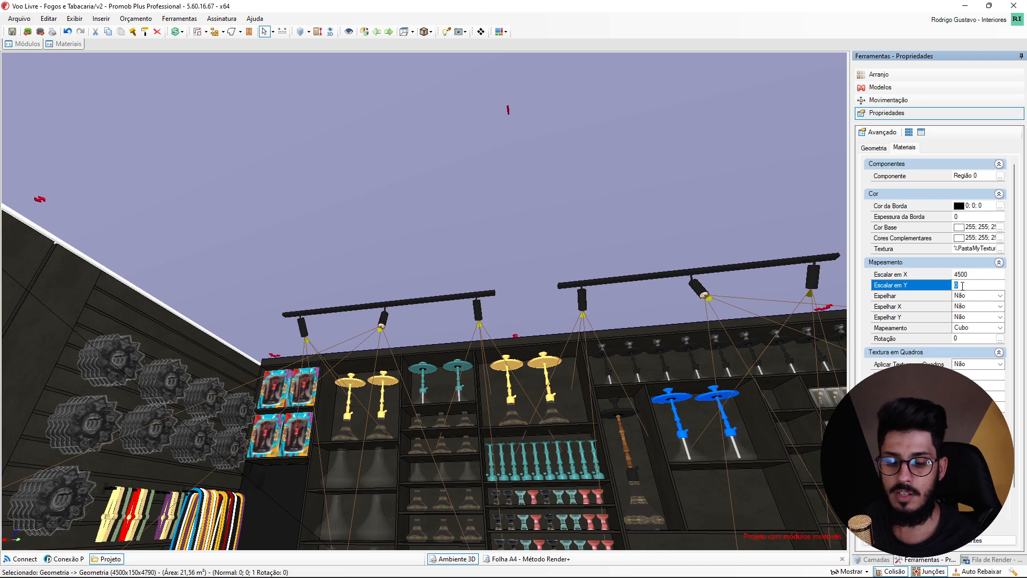
type("800")
key("Return")
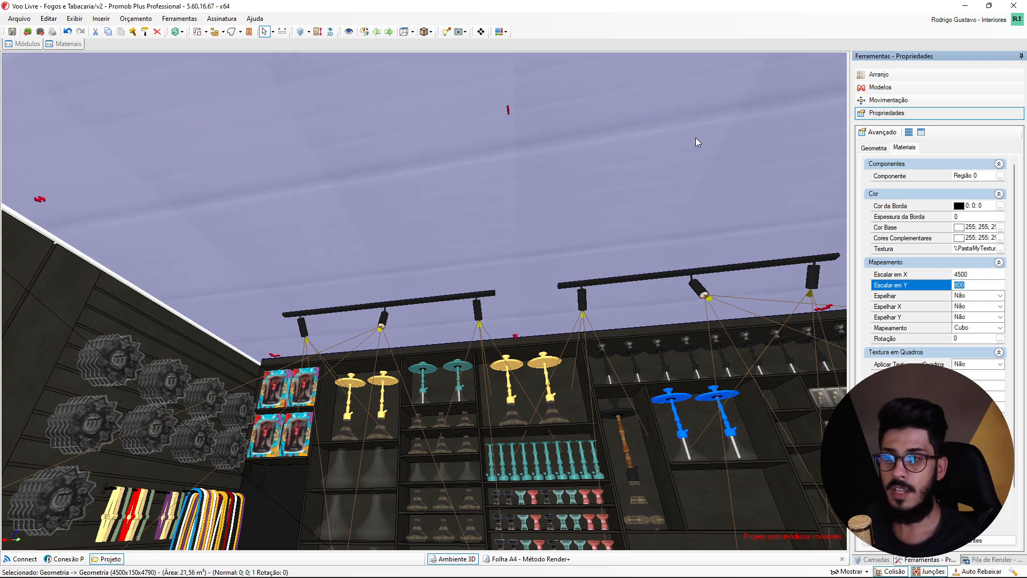
- Set the ceiling texture's rotation to 90 degrees
middle_click_drag(696, 137, 505, 190)
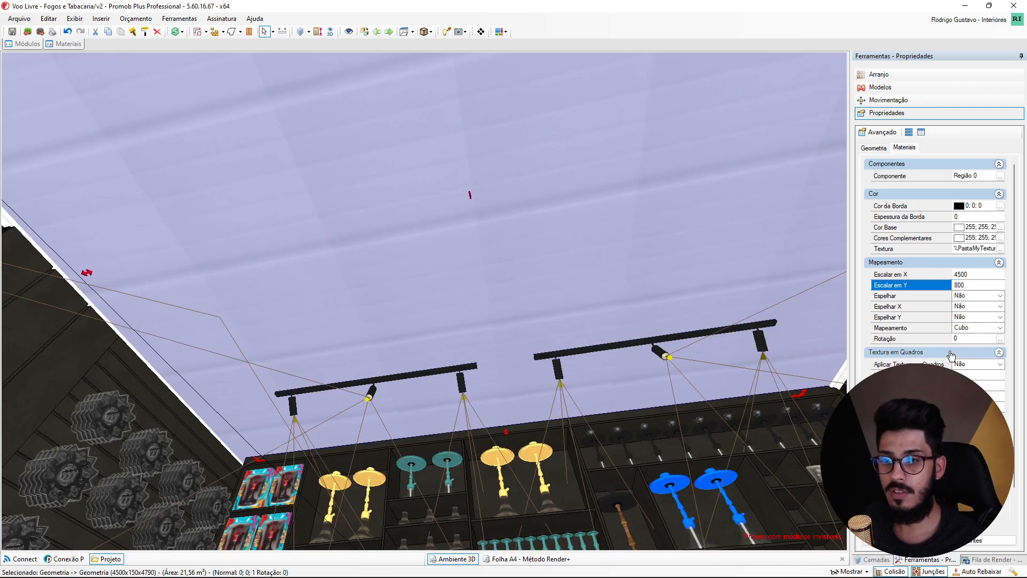
left_click(966, 339)
type("90")
key("Return")
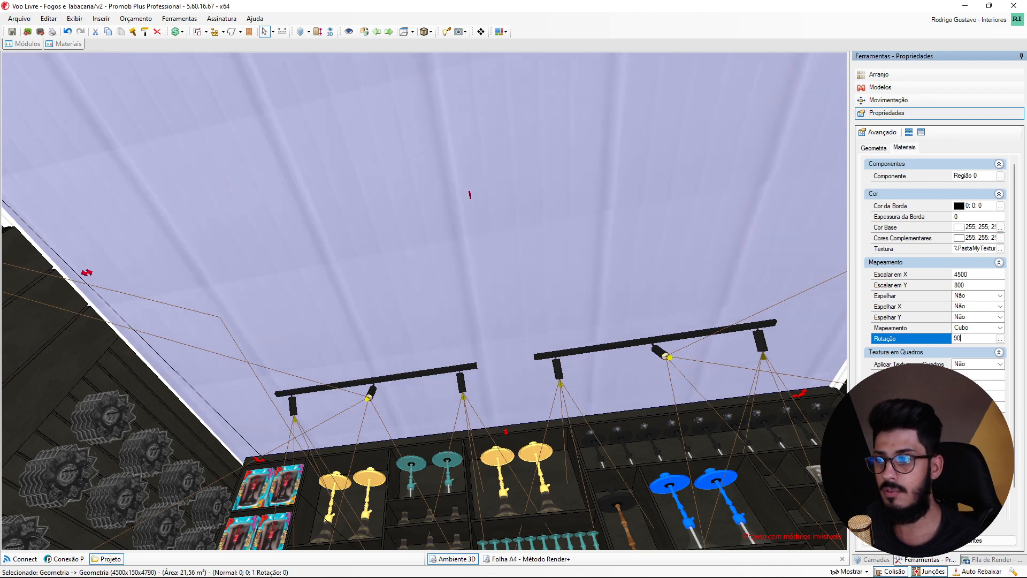
- Swap the ceiling texture's scale values to 800 in X and 4500 in Y
middle_click_drag(462, 168, 445, 249)
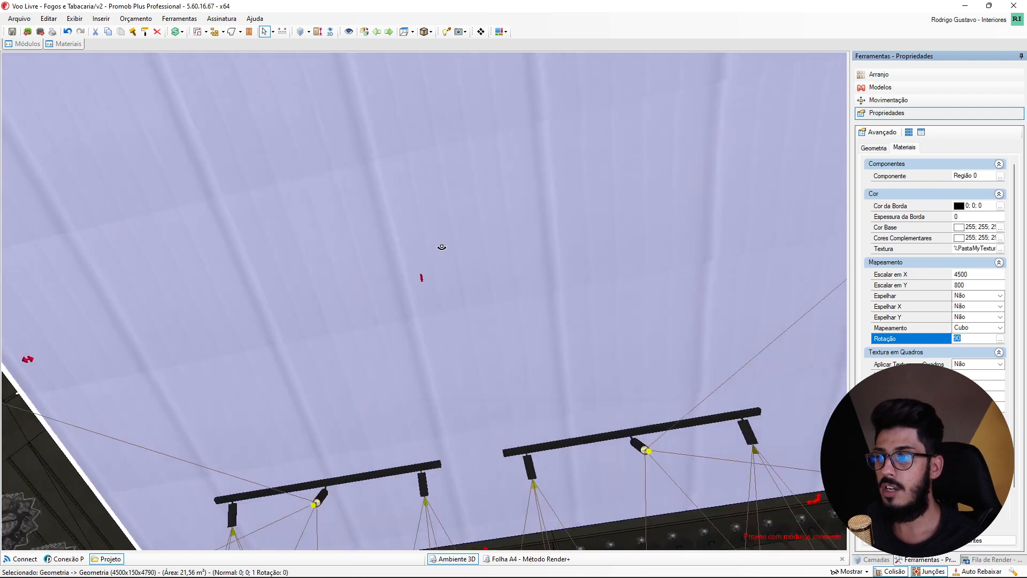
left_click(960, 285)
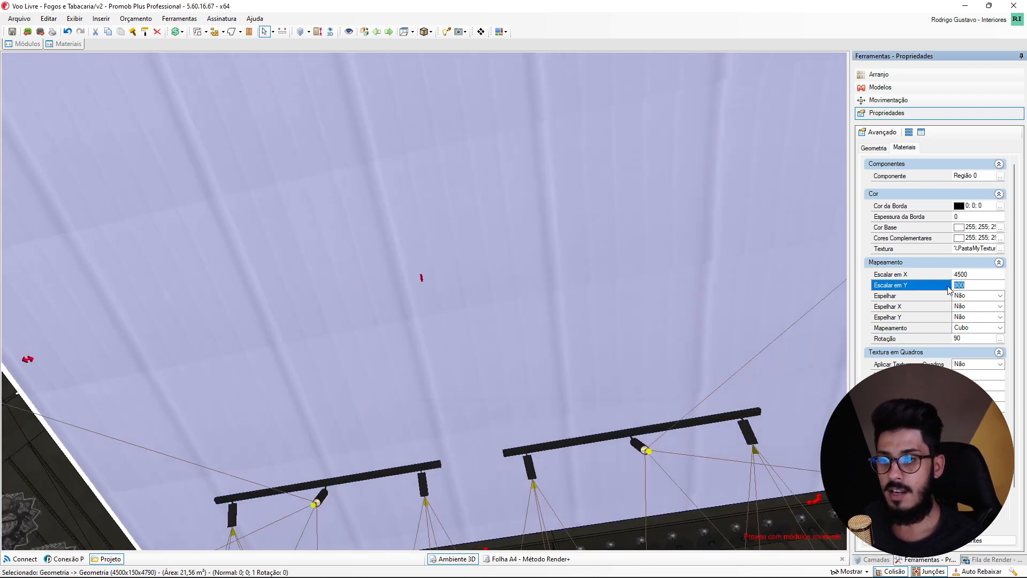
left_click(977, 274)
type("800")
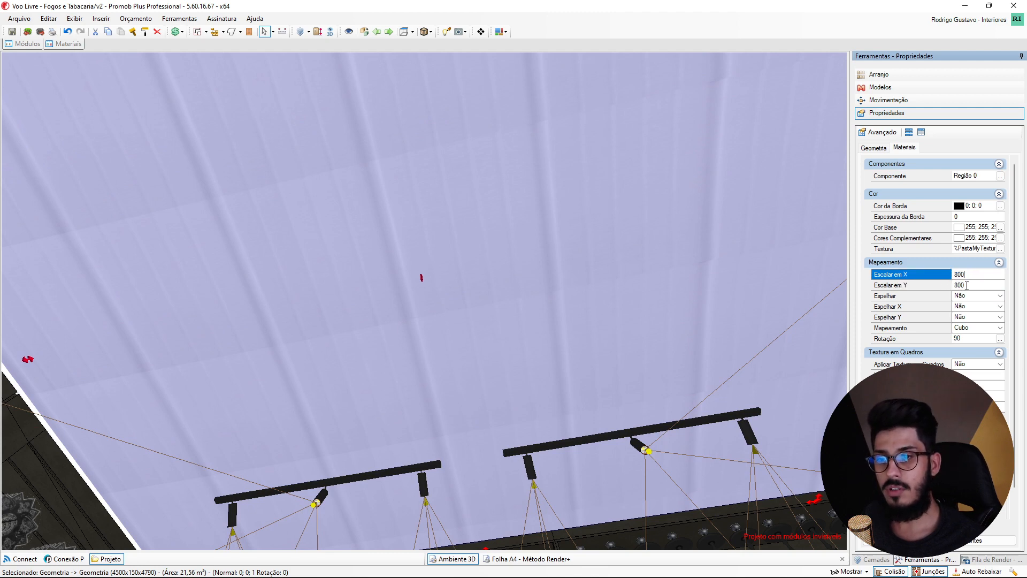
key("Return")
left_click(919, 286)
type("4500")
key("Return")
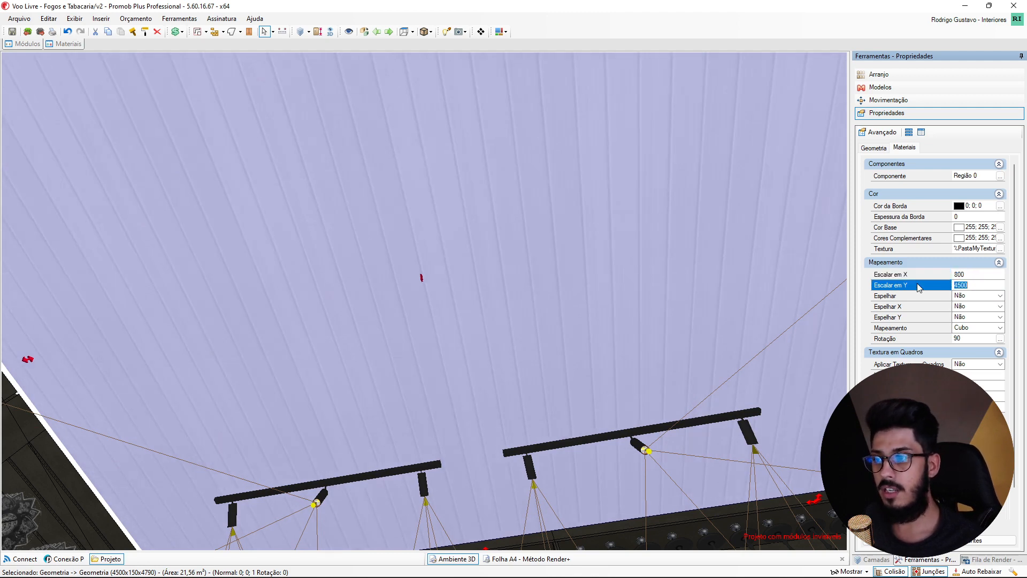
- Try X scales of 500 and 1000 for the ceiling texture and set it back to 800
middle_click_drag(355, 345, 109, 294)
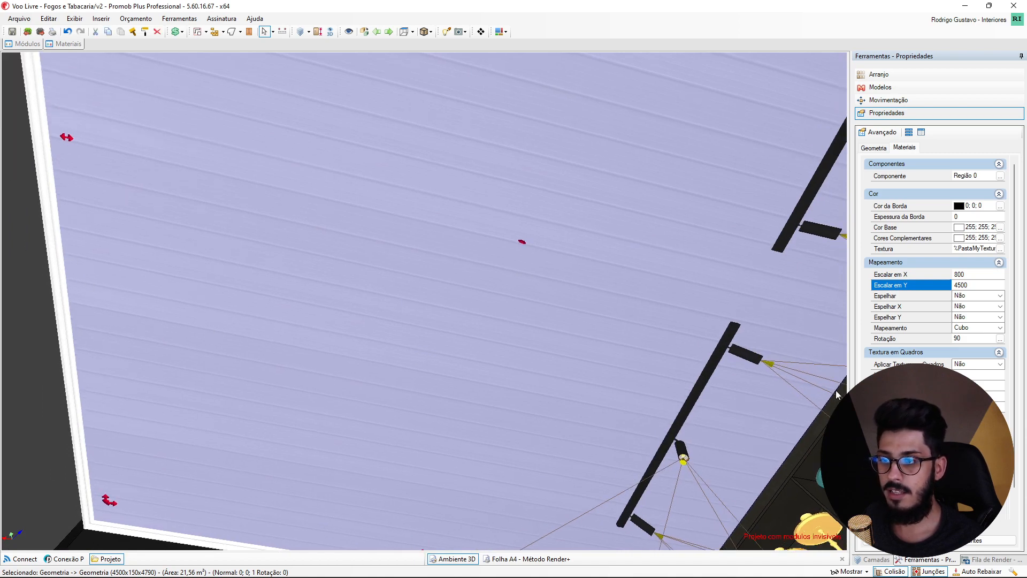
middle_click_drag(761, 428, 582, 464)
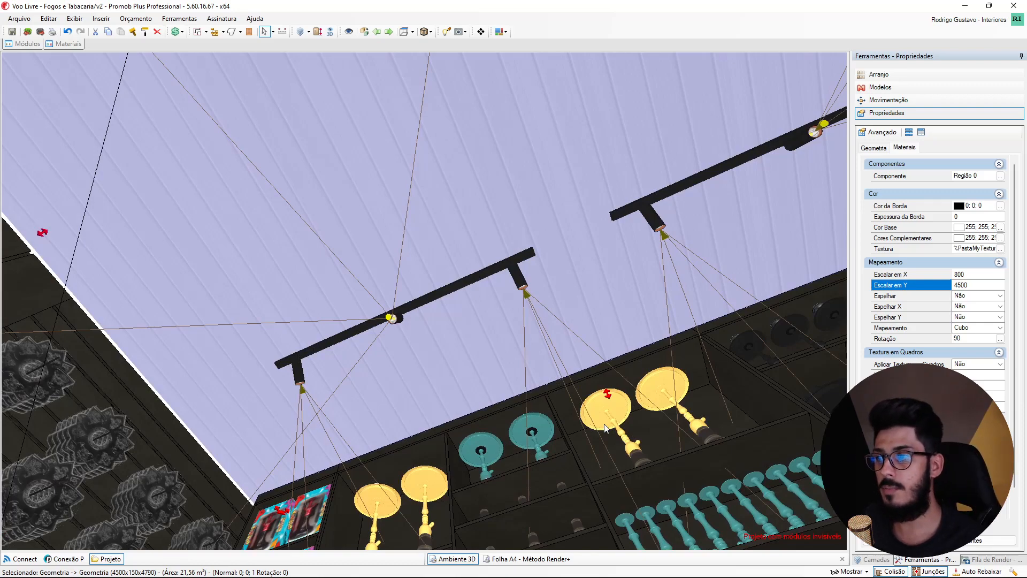
middle_click_drag(606, 428, 602, 396)
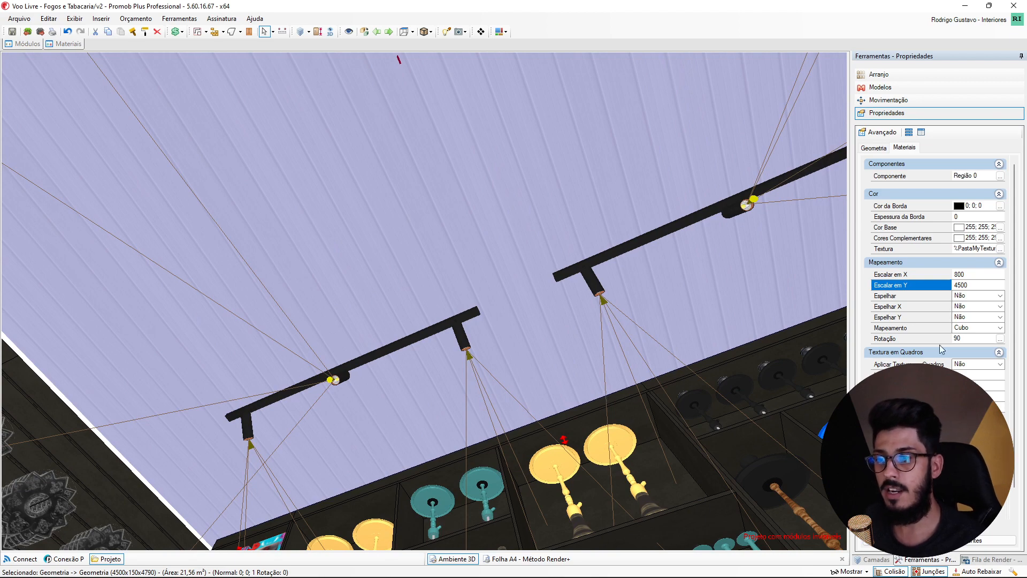
middle_click_drag(519, 413, 523, 367)
double_click(973, 276)
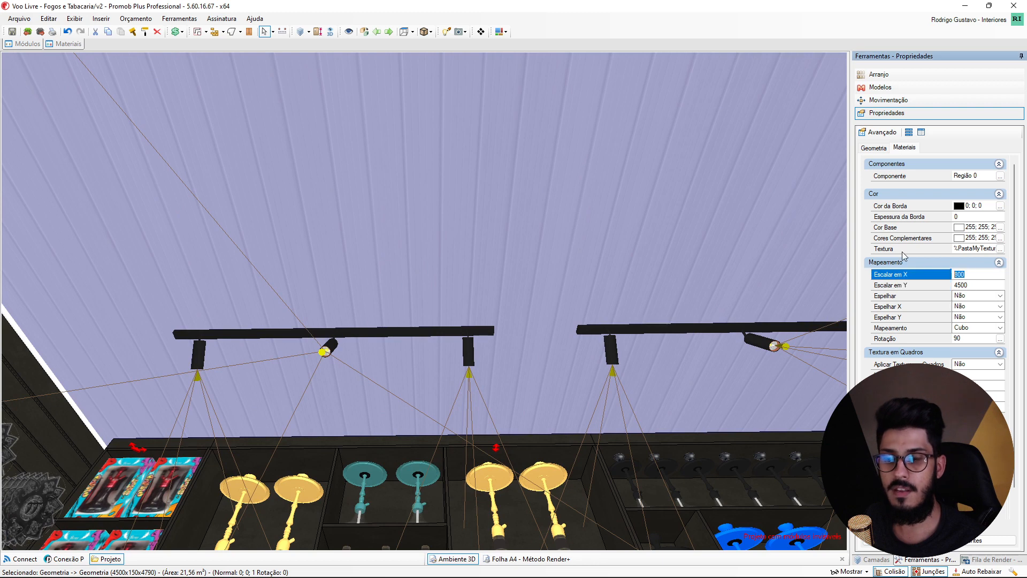
type("500")
key("Return")
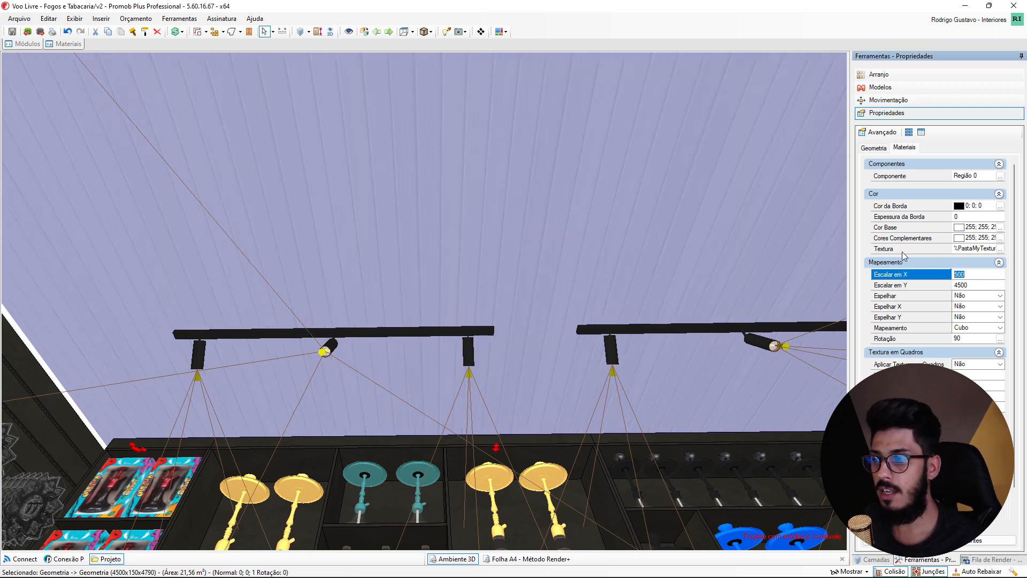
type("1000")
key("Return")
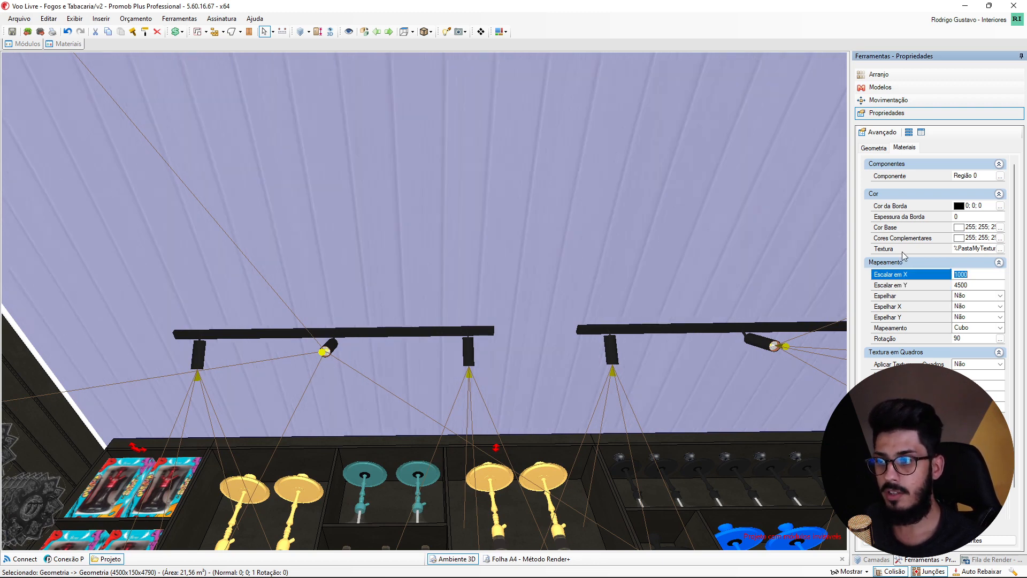
type("800")
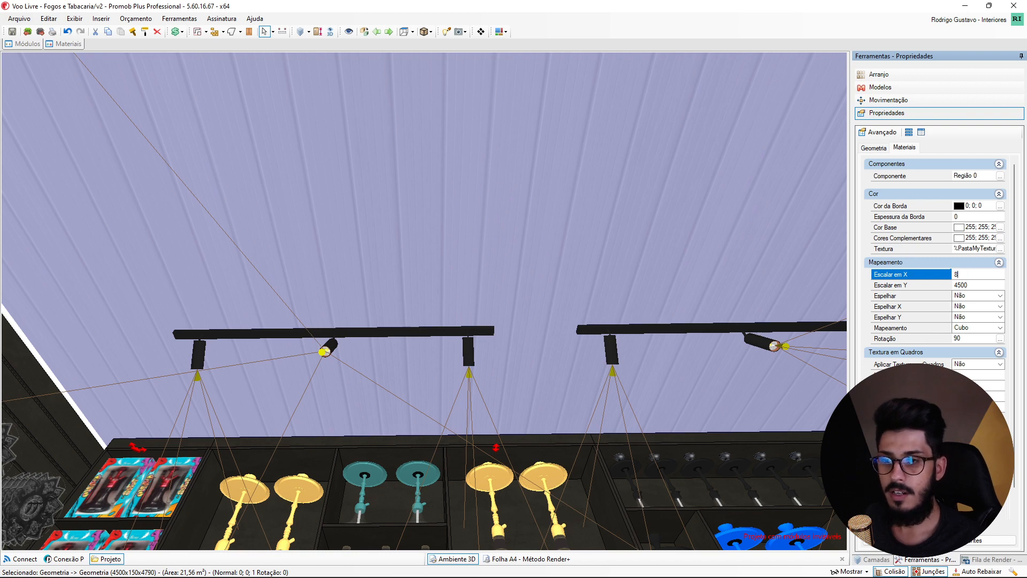
key("Return")
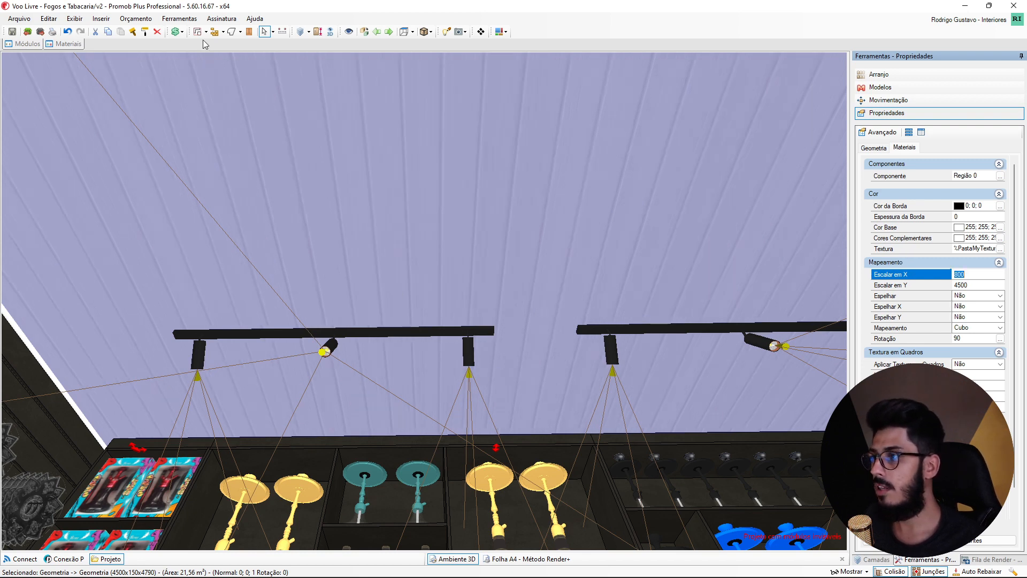
left_click(241, 31)
left_click(243, 65)
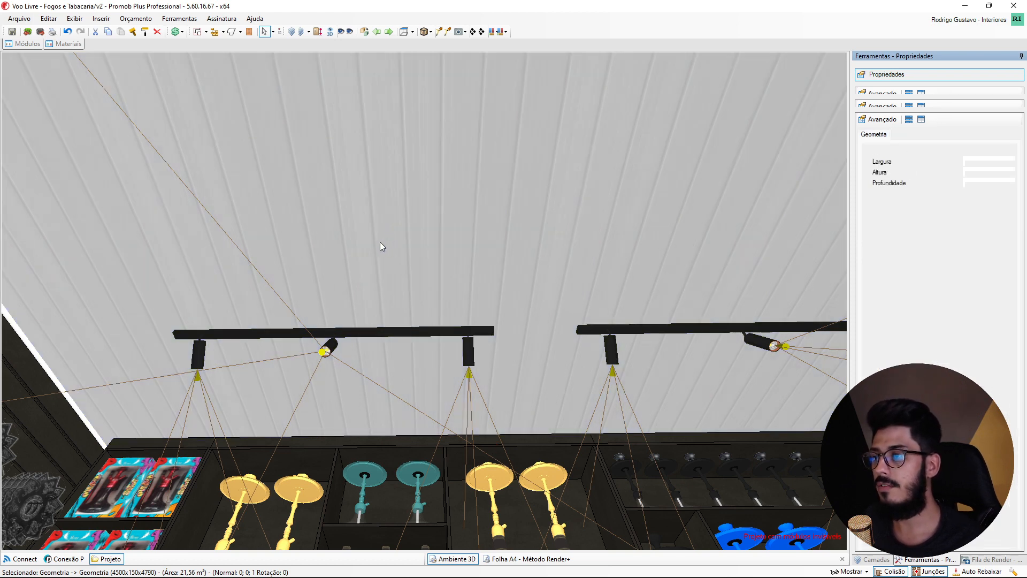
scroll(379, 252, "up", 2)
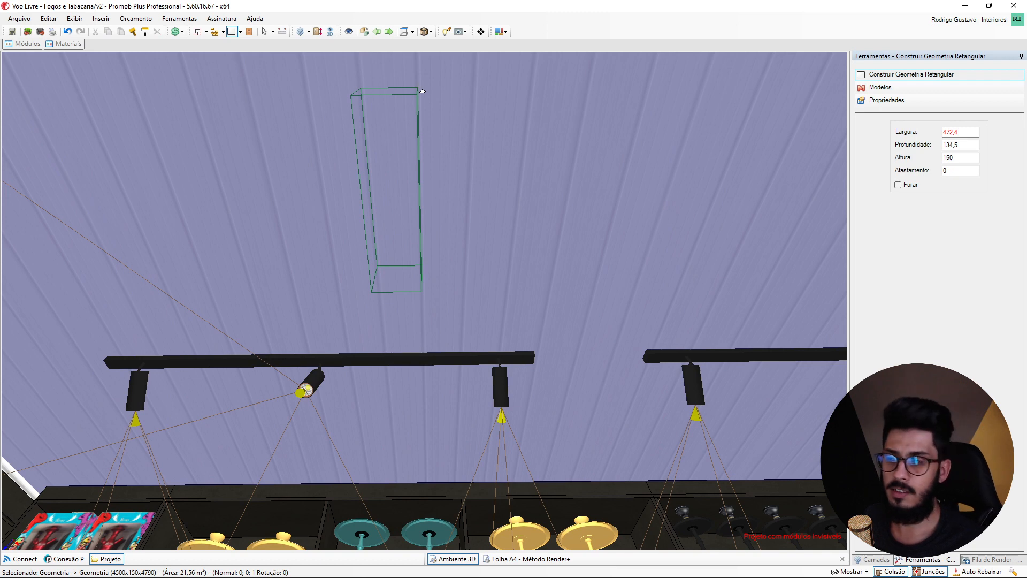
left_click(264, 32)
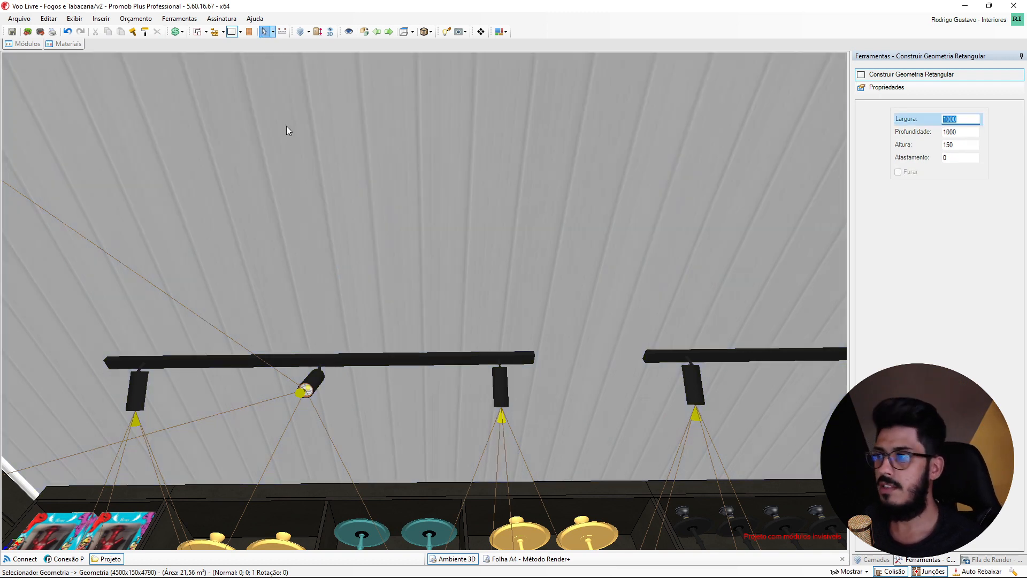
- Examine the ceiling's PVC plank texture from several angles around the track lights and the product shelves
scroll(417, 309, "down", 1)
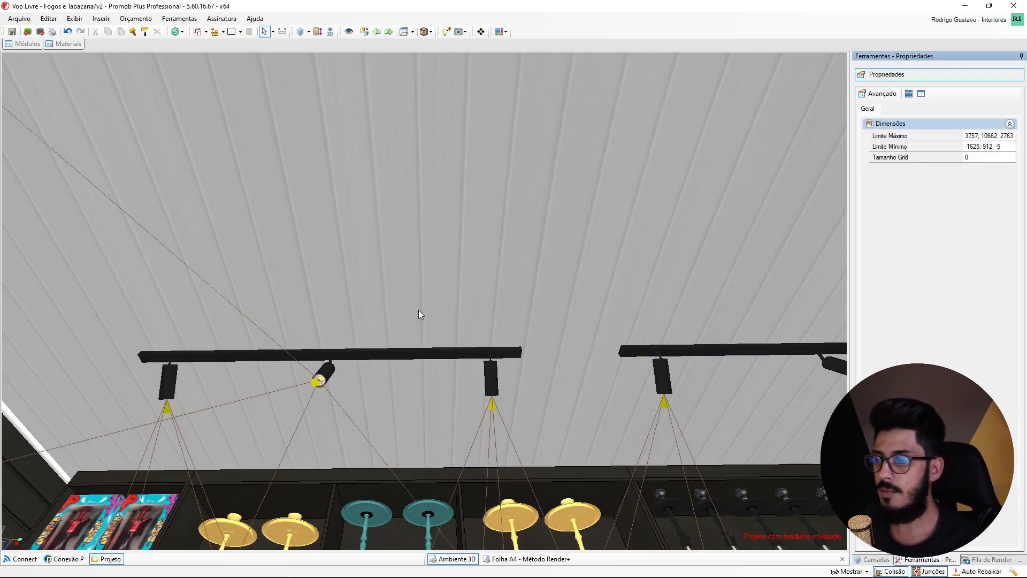
scroll(418, 310, "down", 1)
scroll(418, 312, "down", 1)
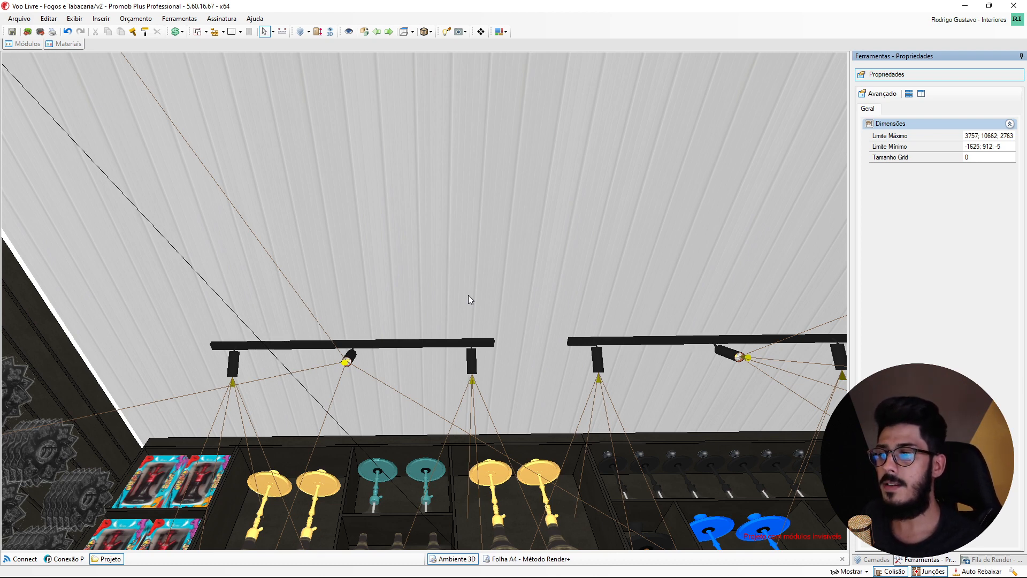
scroll(469, 299, "down", 1)
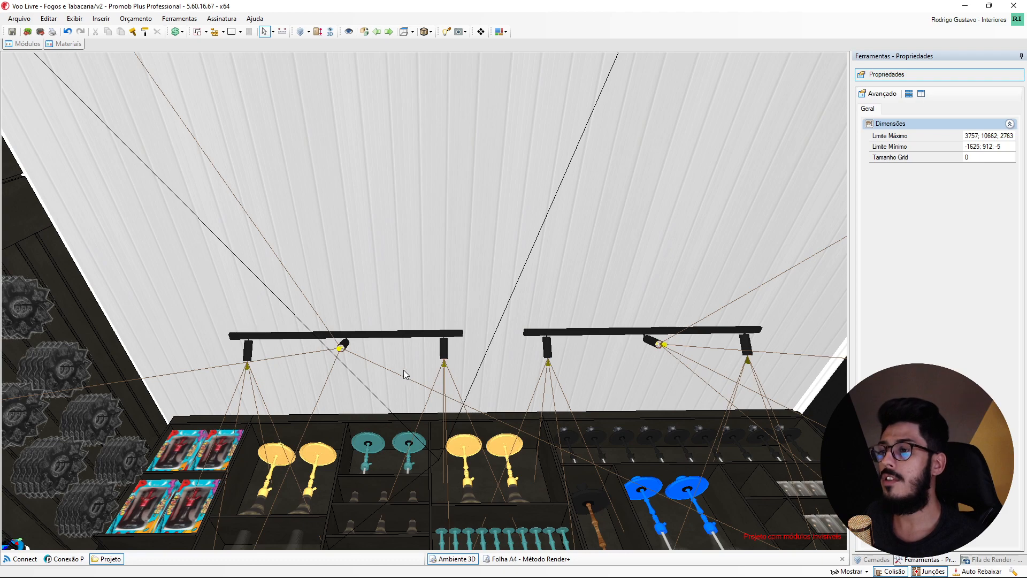
middle_click_drag(310, 398, 238, 388)
scroll(238, 389, "up", 6)
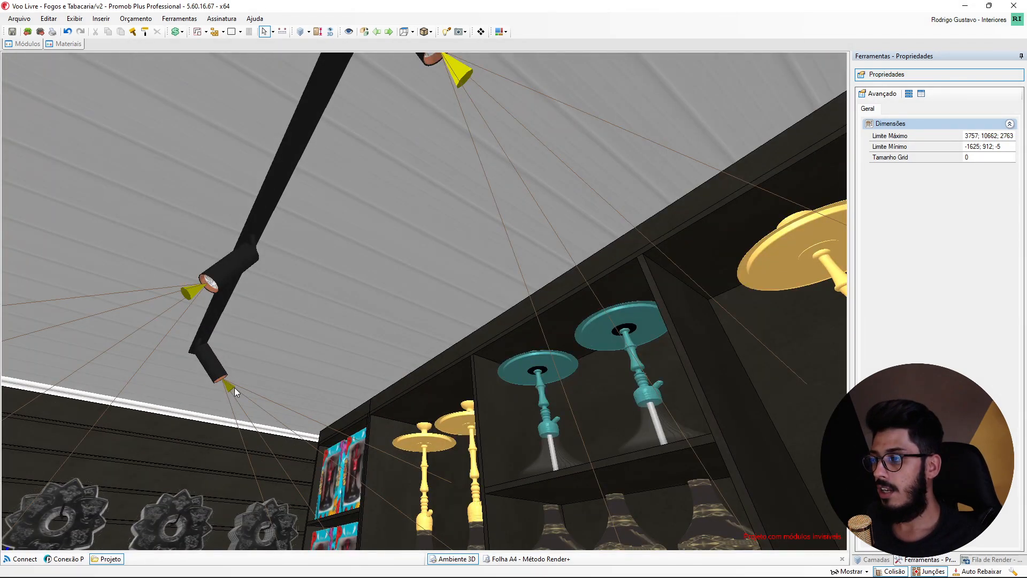
middle_click_drag(359, 503, 351, 419)
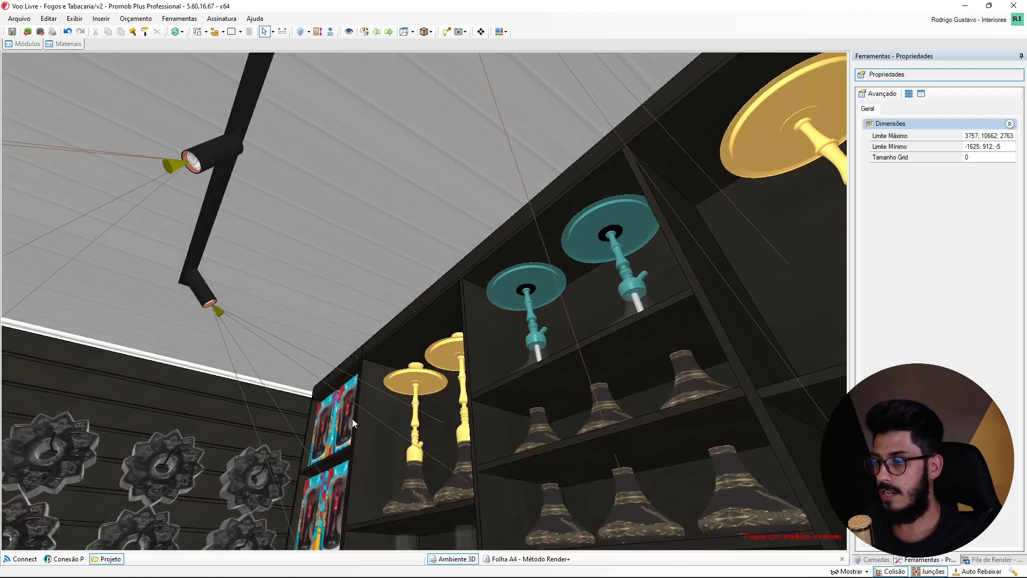
middle_click_drag(310, 383, 420, 364)
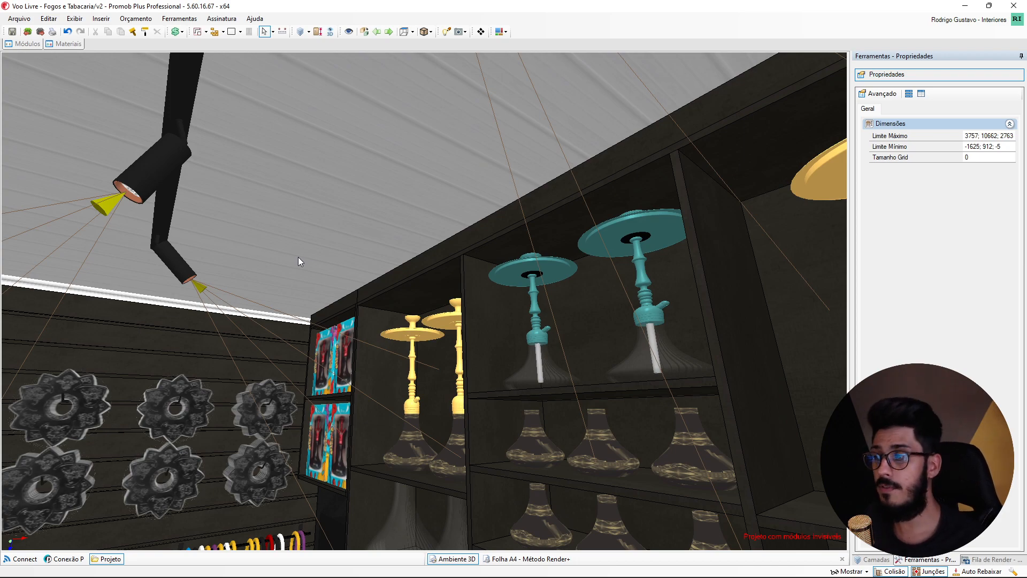
middle_click_drag(297, 256, 349, 309)
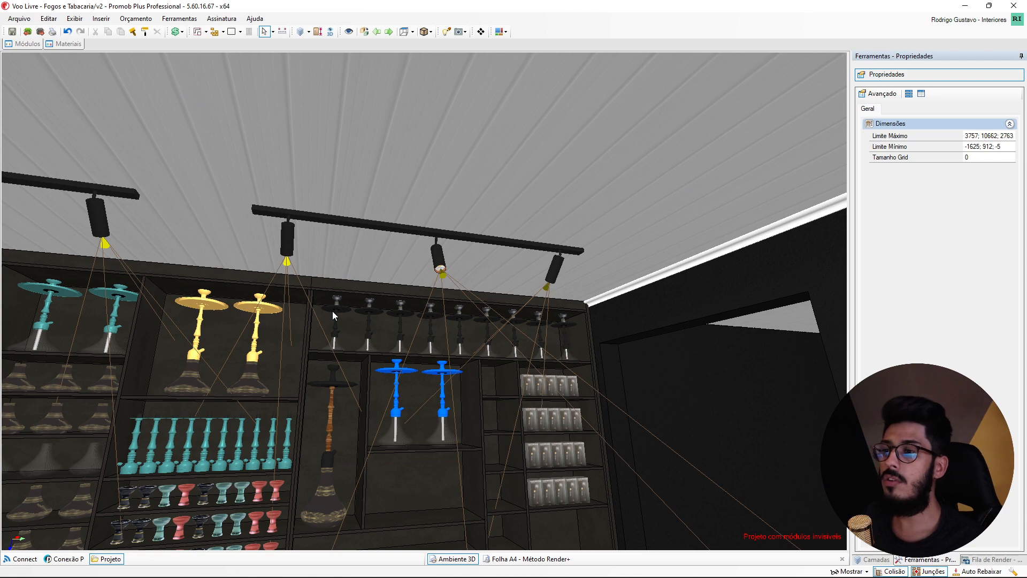
middle_click_drag(247, 366, 252, 342)
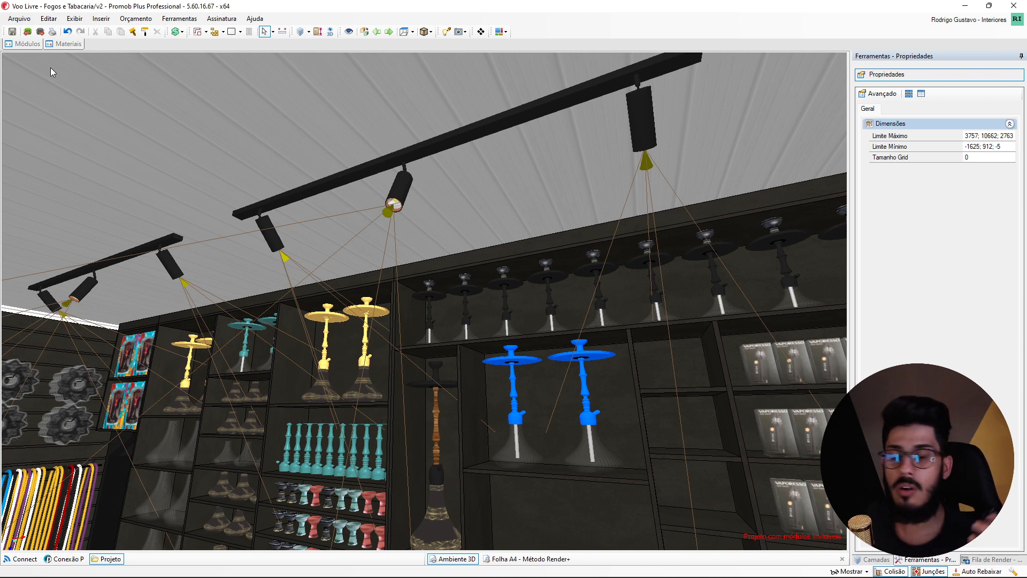
middle_click_drag(205, 232, 367, 130)
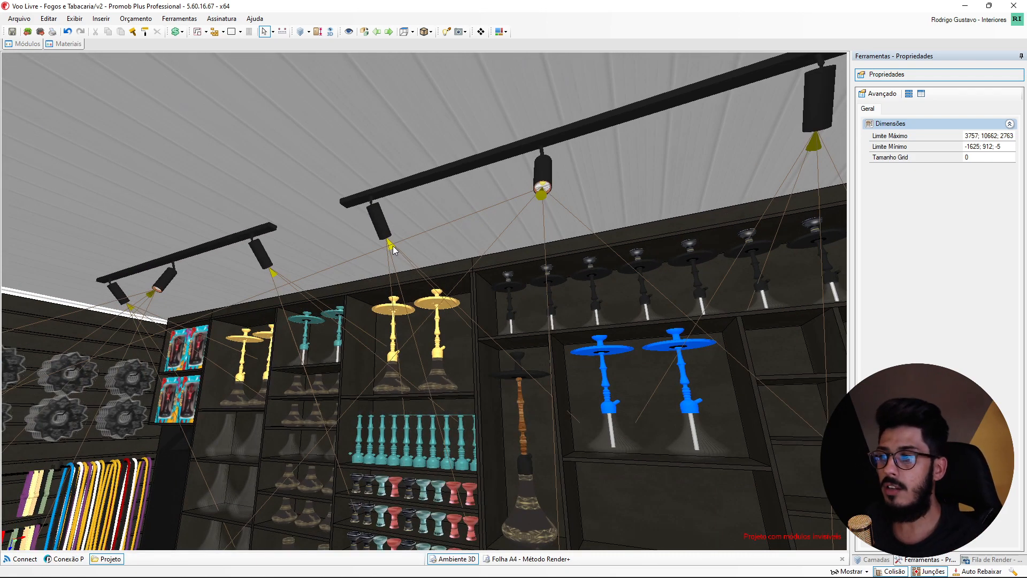
scroll(390, 246, "up", 2)
scroll(390, 247, "down", 4)
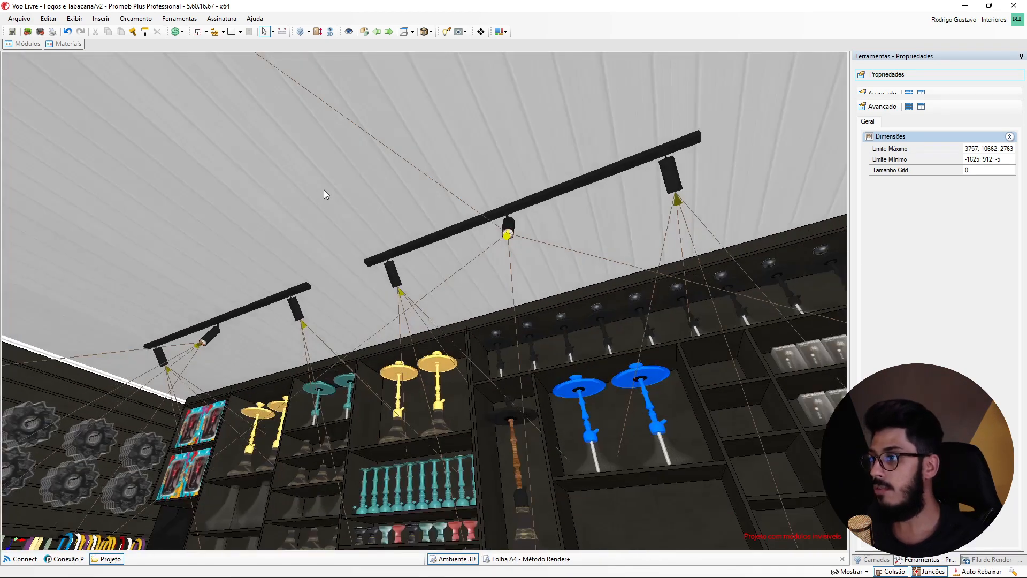
- Apply the acrylic paint finish Acetinado > Padrão to the ceiling after comparing the Liso, Casca de Ovo and Semi Brilhante options
left_click(324, 194)
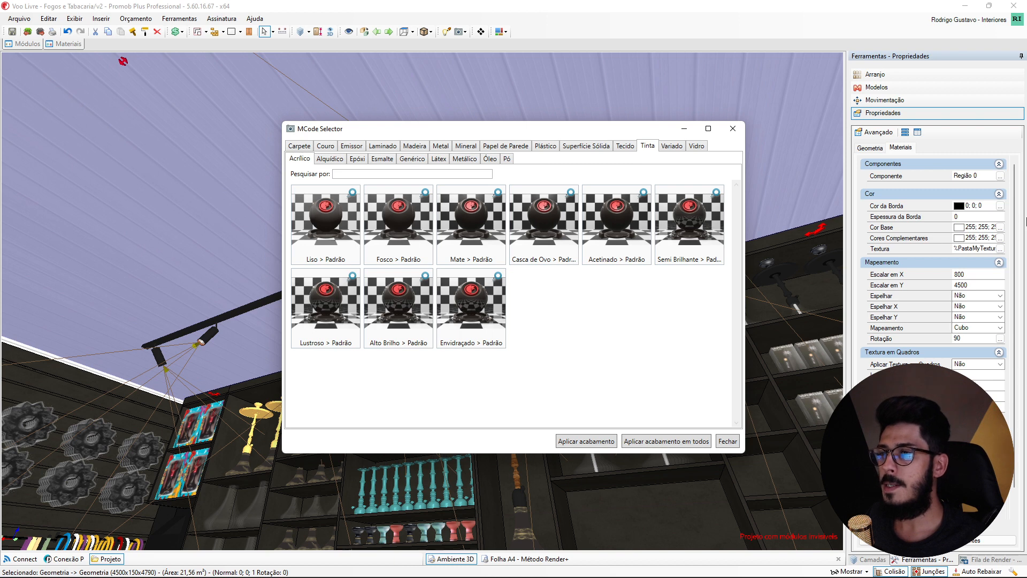
left_click(314, 237)
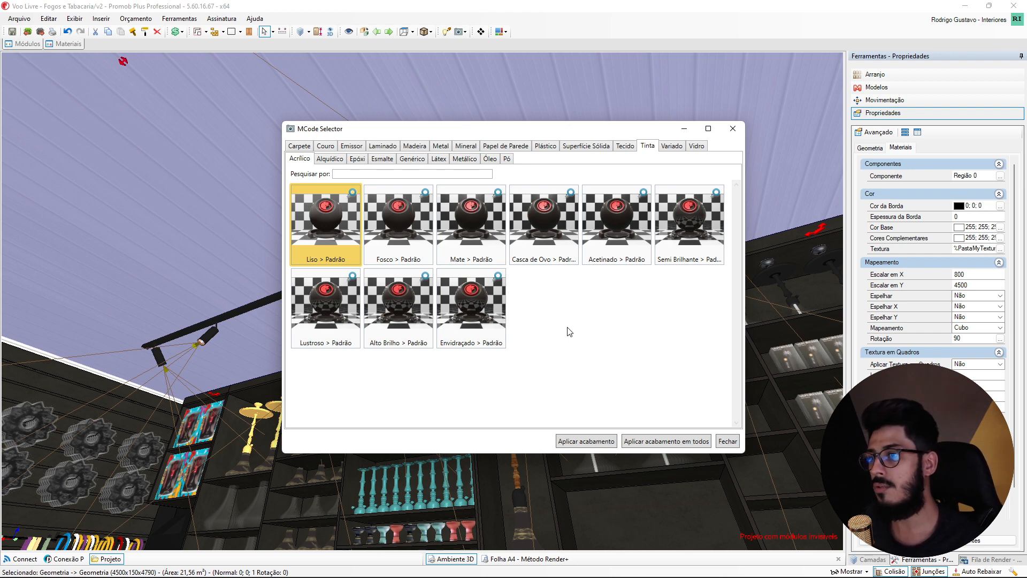
left_click(613, 273)
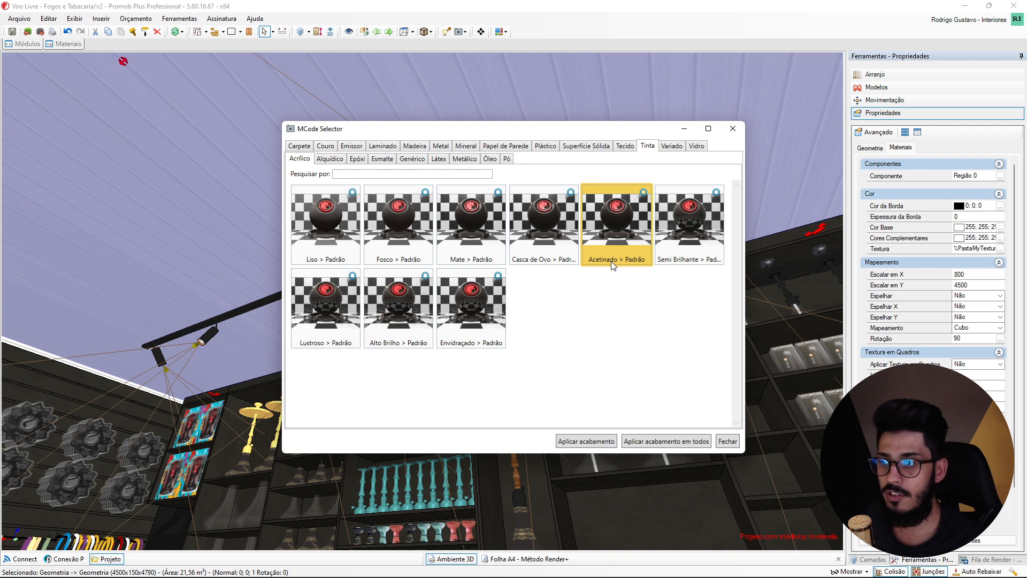
left_click(547, 245)
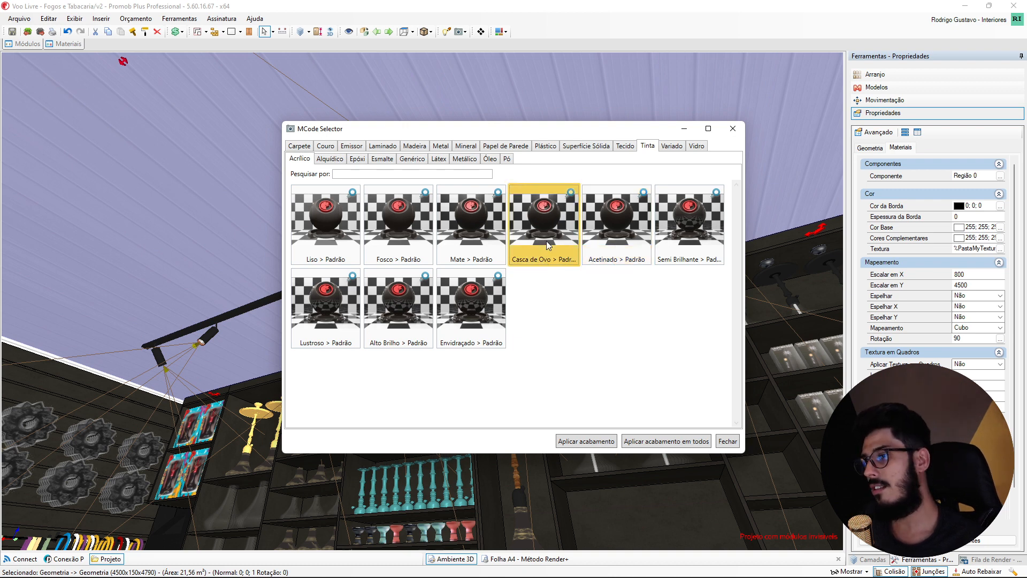
left_click(669, 253)
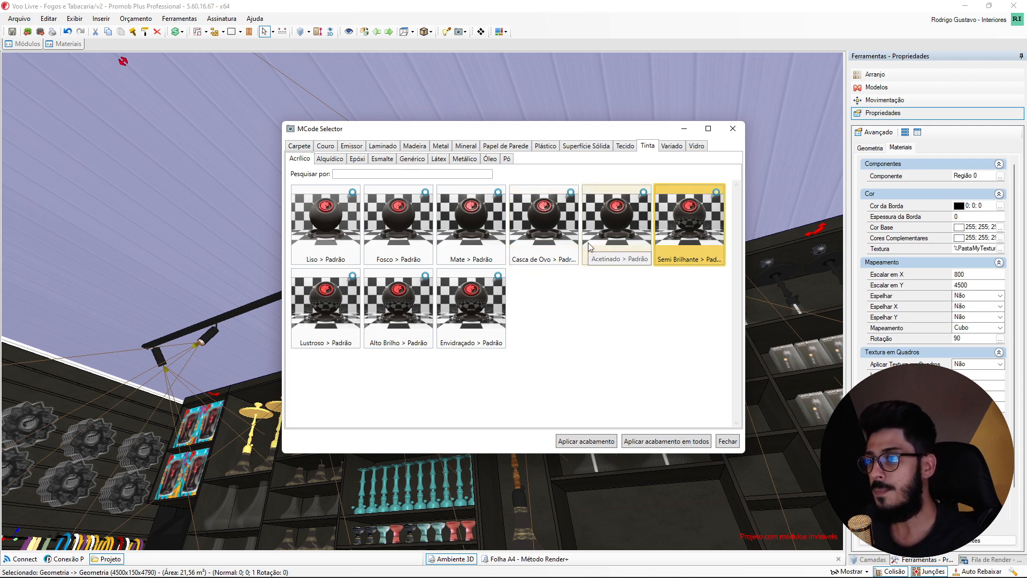
left_click(589, 242)
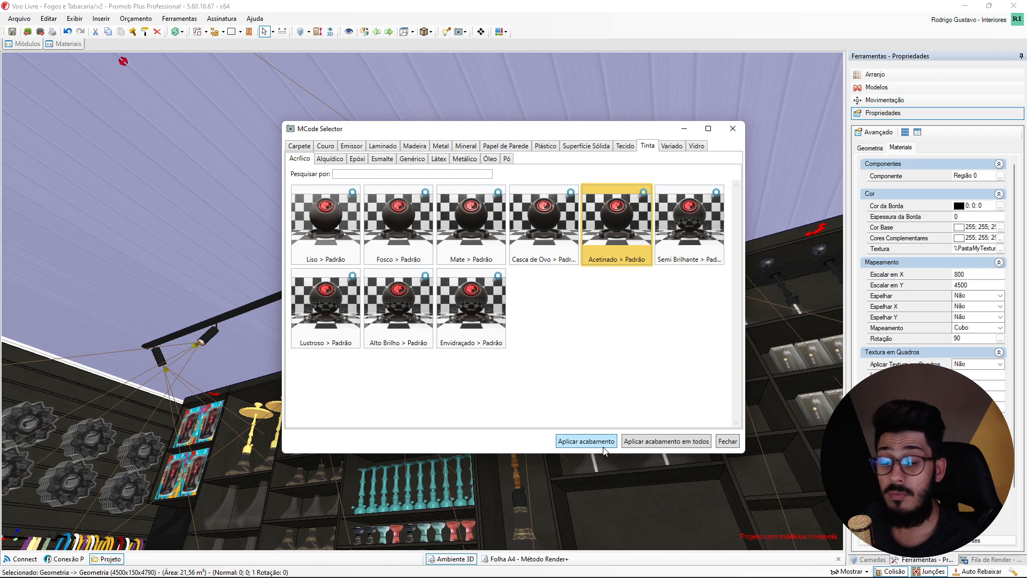
left_click(586, 442)
- Frame the ceiling and shelves and set the RealScene 2.0 render dimensions to 600 wide by 600 high
scroll(522, 397, "down", 2)
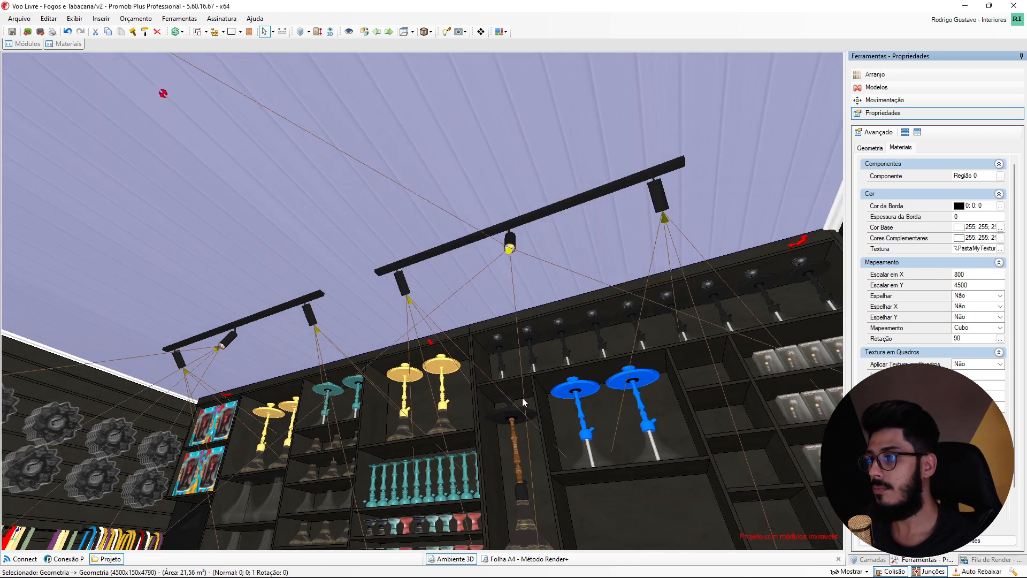
left_click(465, 32)
left_click(508, 50)
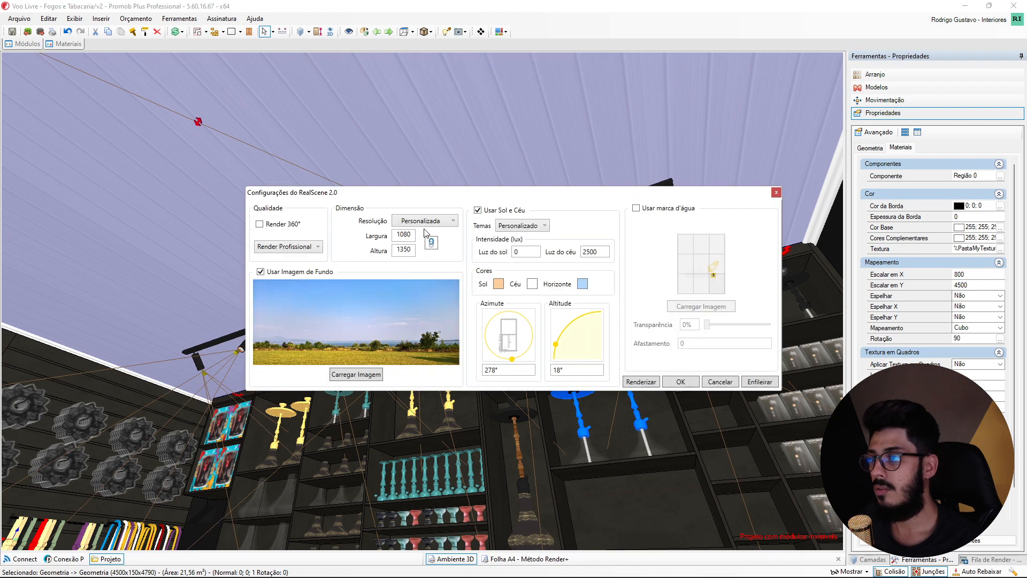
double_click(409, 234)
type("00")
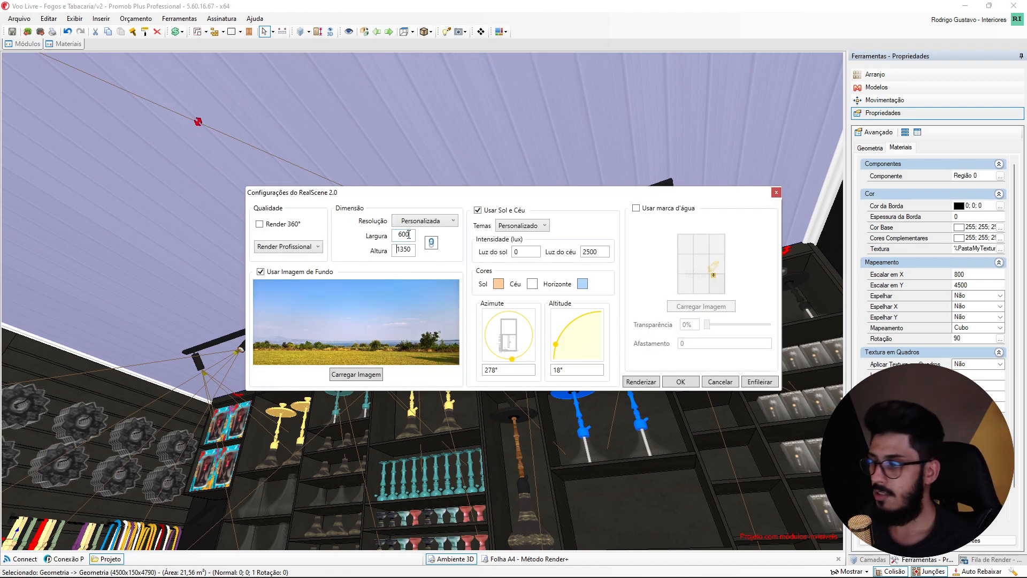
key("Tab")
type("600")
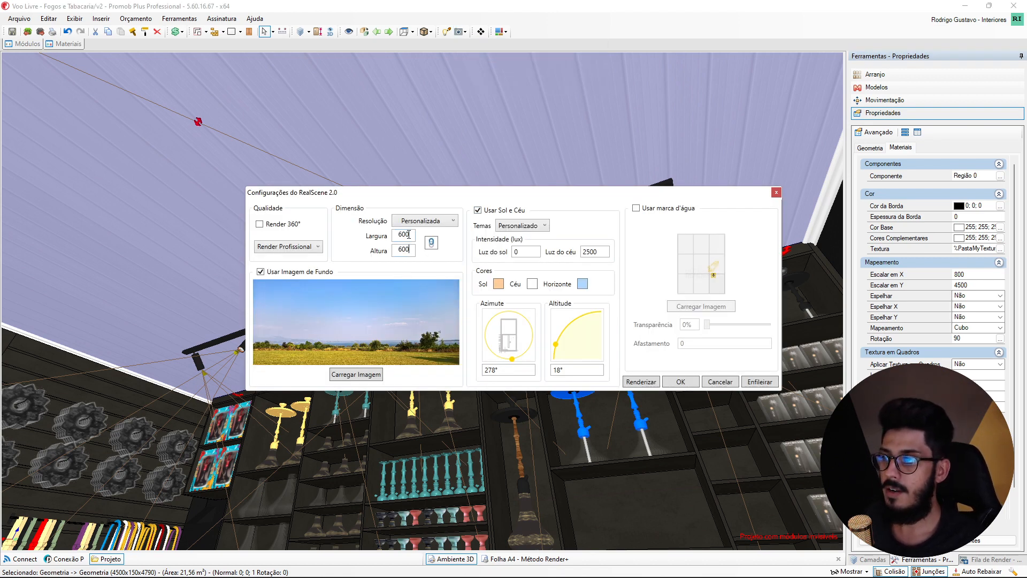
- Accept the render settings, display the render area and frame the ceiling, track lights and shelves inside it
left_click(681, 382)
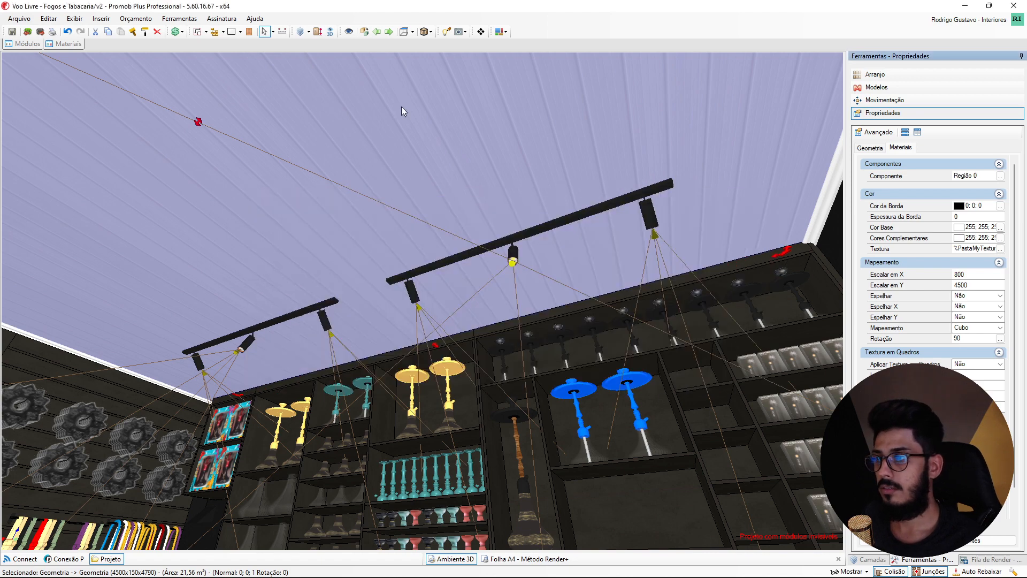
left_click(463, 32)
left_click(473, 69)
mouse_move(412, 328)
middle_mouse_down()
mouse_move(343, 315)
mouse_move(421, 323)
middle_mouse_up()
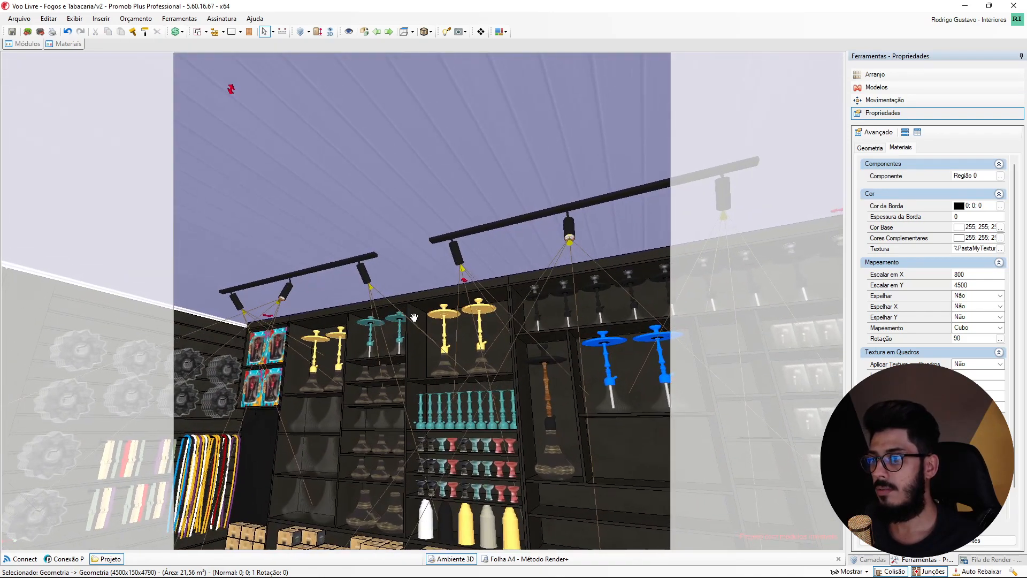
- Render the framed view with RealScene 2.0 and enlarge the render window to inspect the ceiling finish
left_click(462, 32)
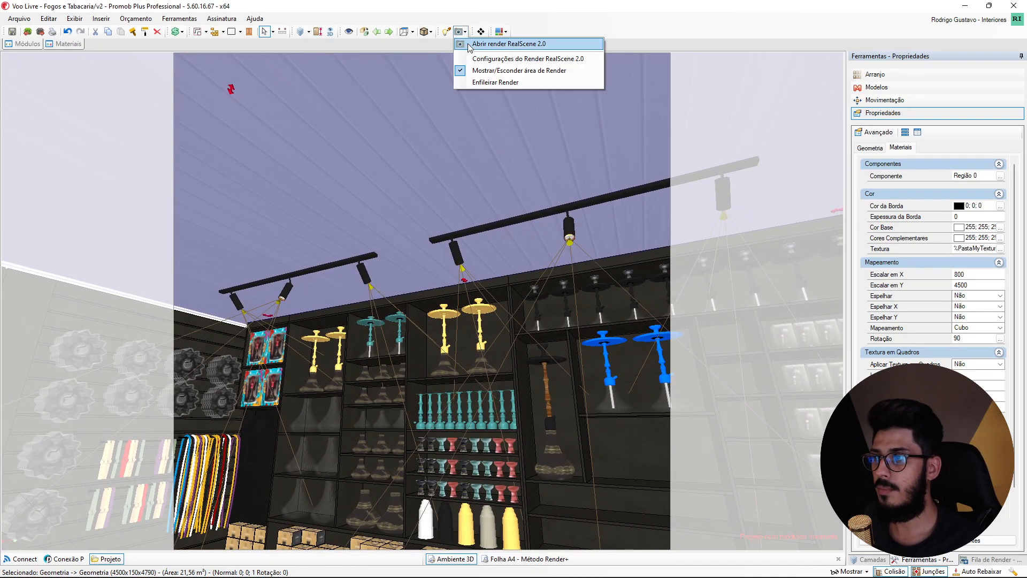
left_click(468, 44)
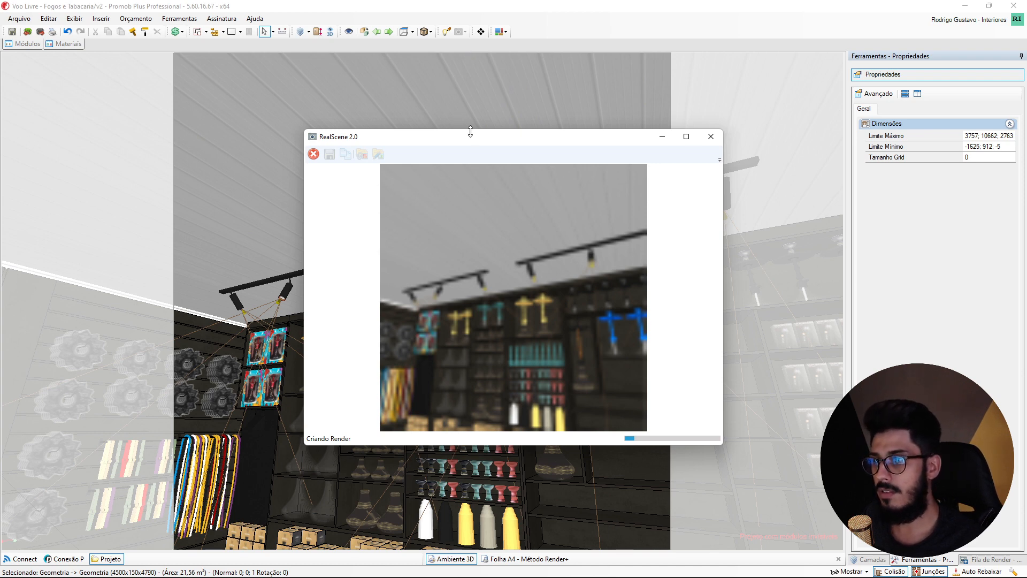
left_click_drag(481, 139, 398, 109)
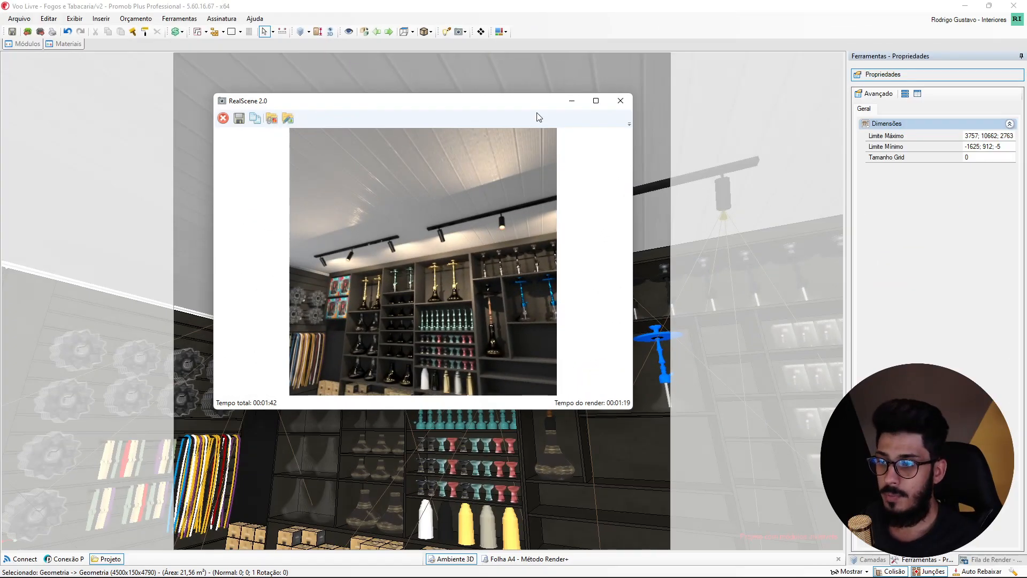
left_click(596, 101)
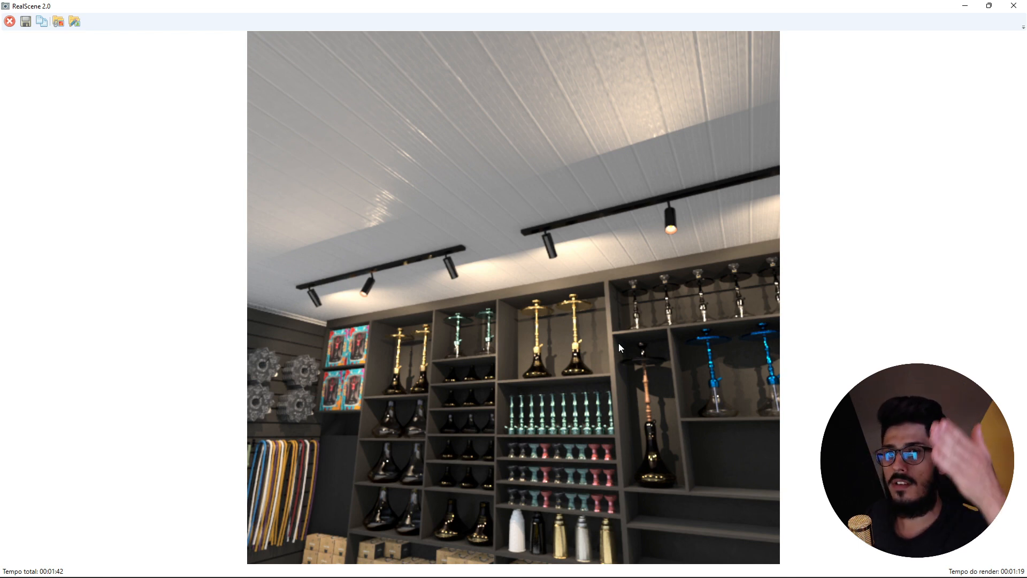
- Minimize the finished render, open Vista Dinâmica and reframe the camera to include more of the lower shelves and boxes
left_click(965, 5)
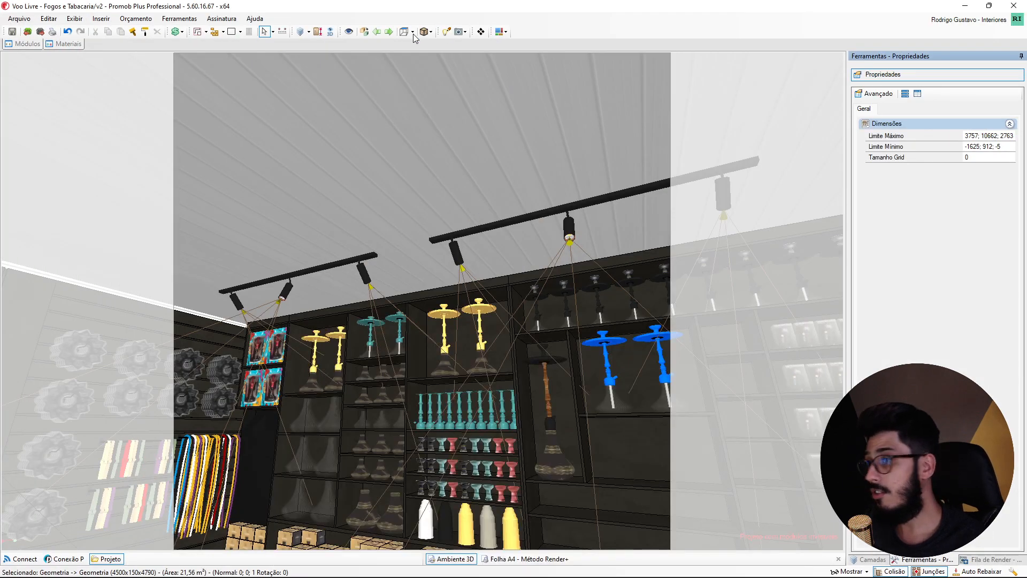
left_click(349, 31)
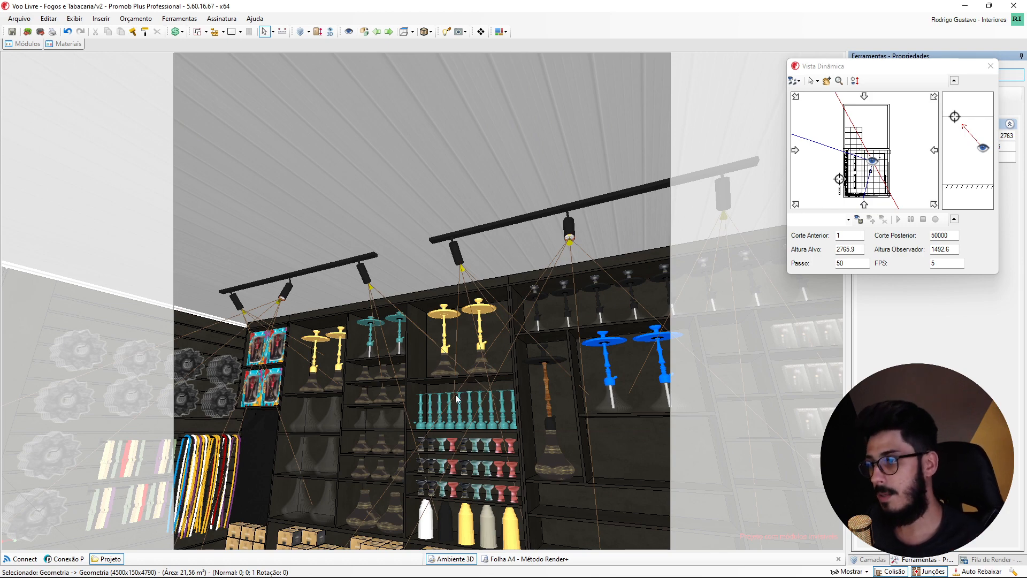
middle_click_drag(456, 396, 468, 353)
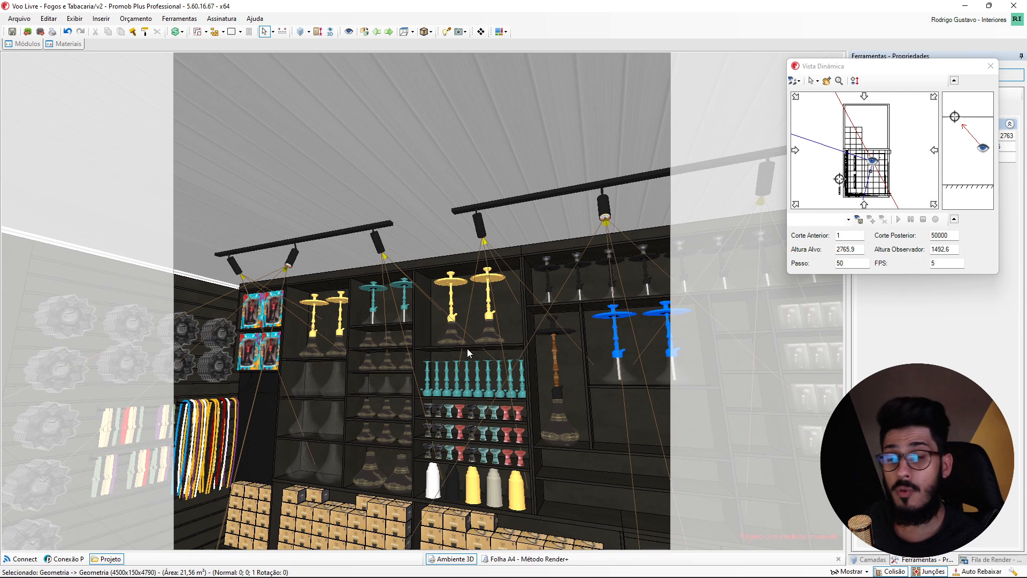